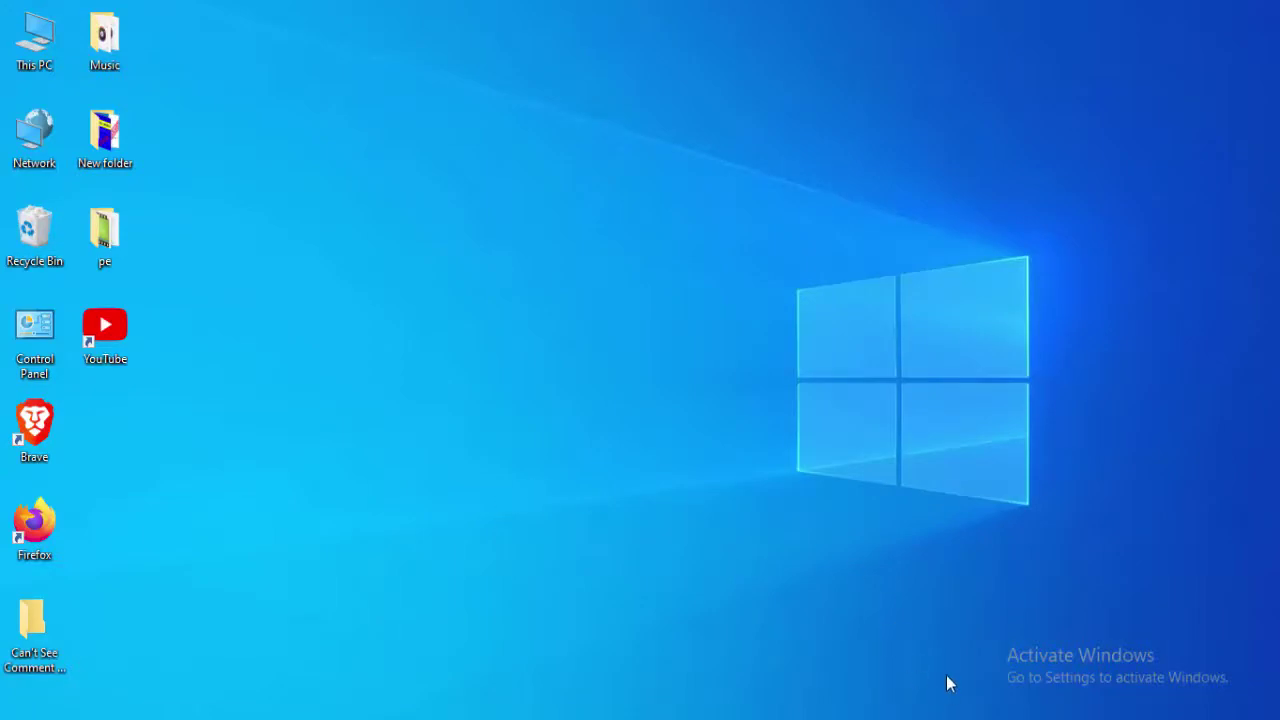
# Restart the Windows Explorer process from the taskbar's Task Manager, then close Task Manager.
pyautogui.rightClick(965, 719)
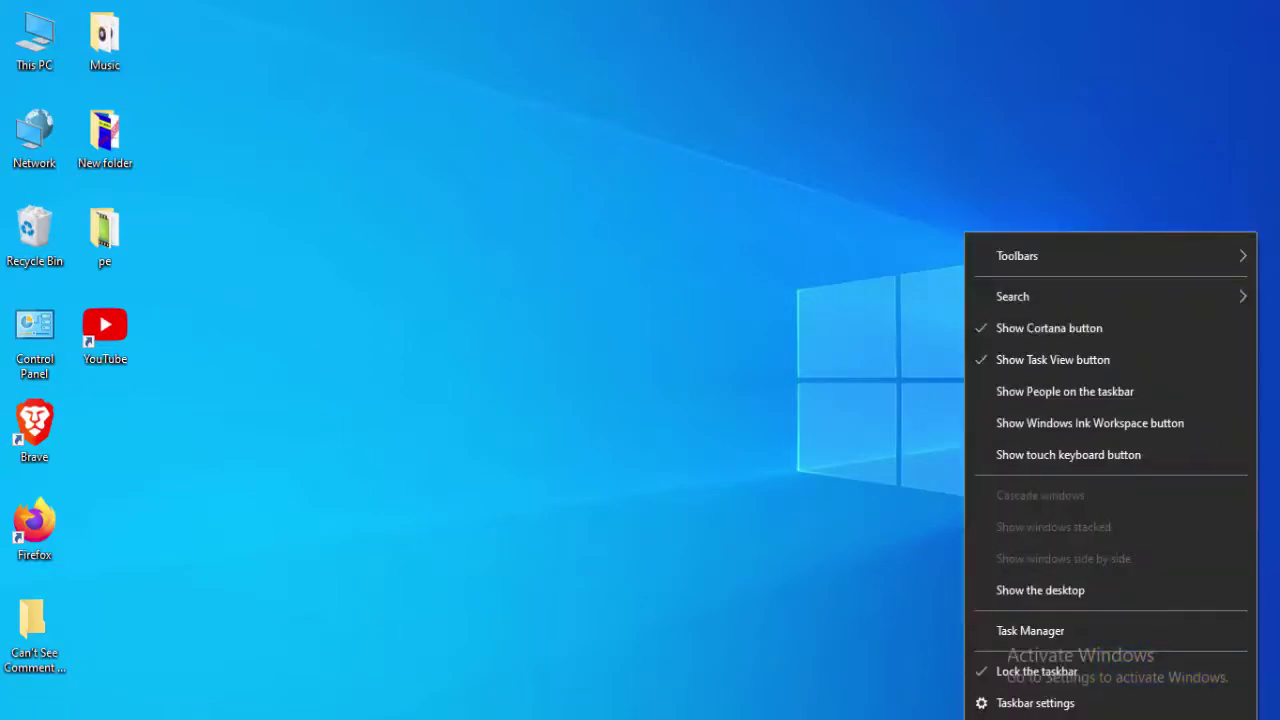
pyautogui.click(1007, 637)
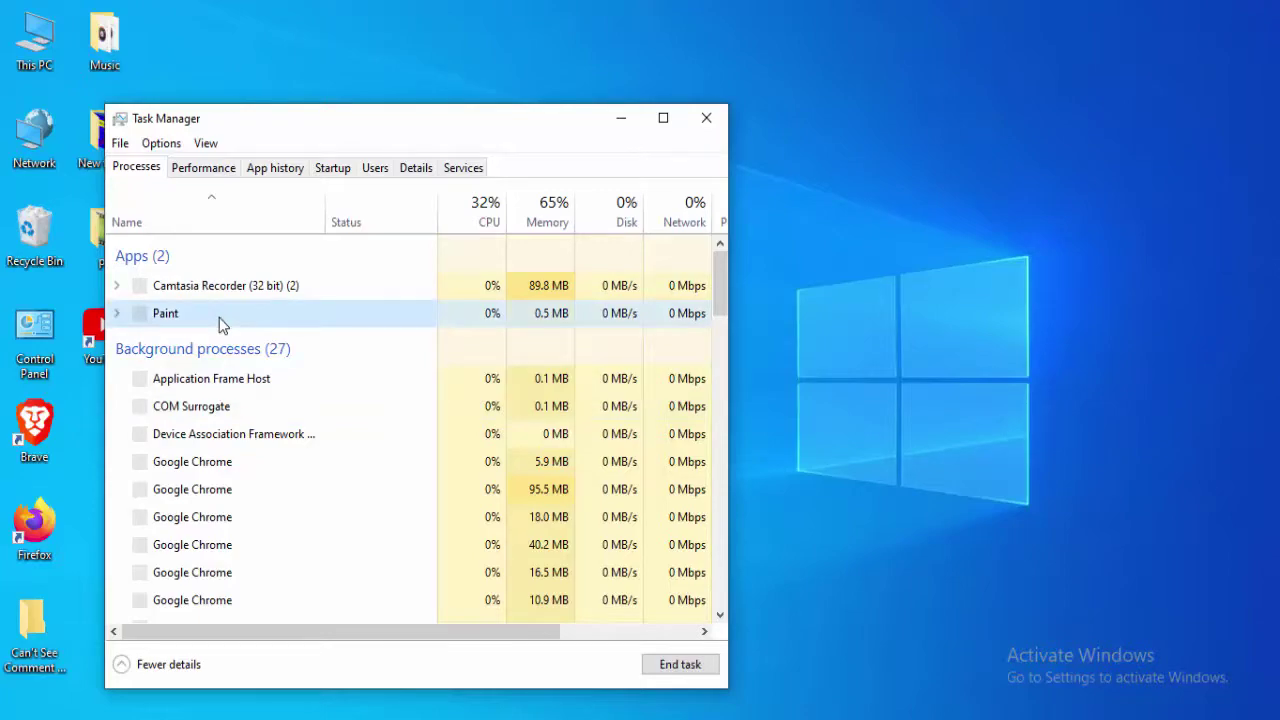
pyautogui.press('w')
pyautogui.press('w')
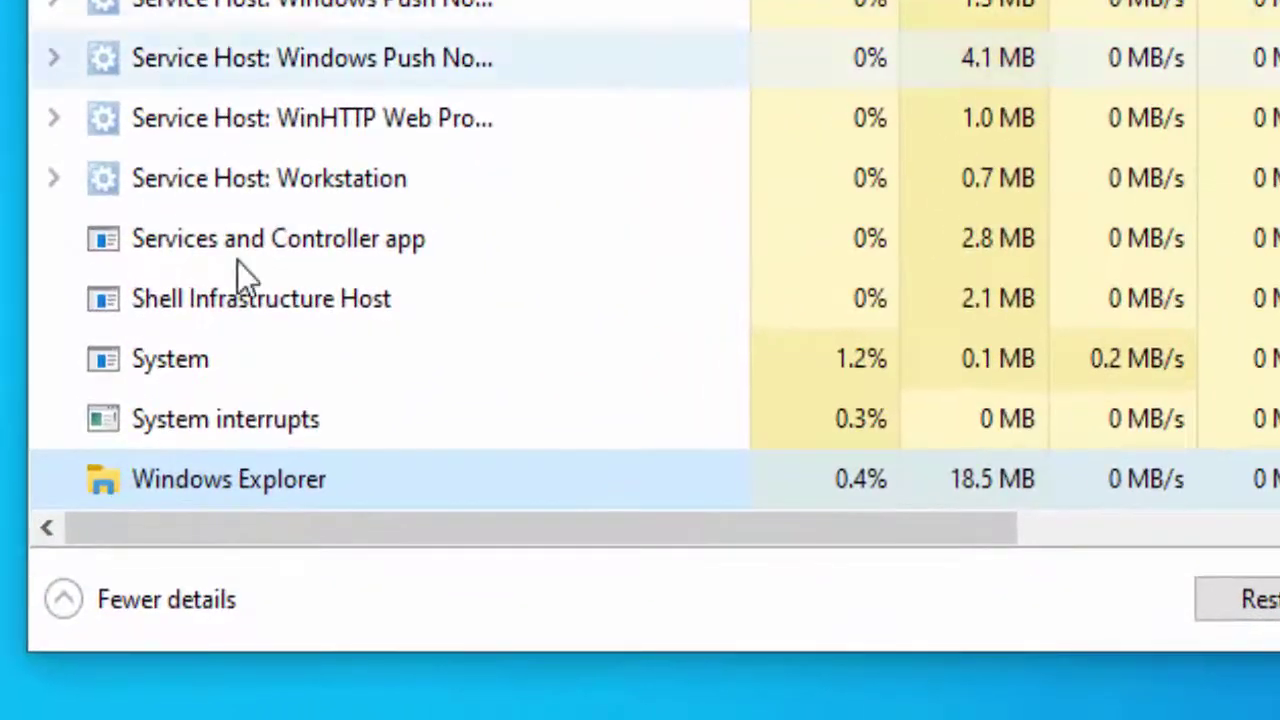
pyautogui.rightClick(234, 492)
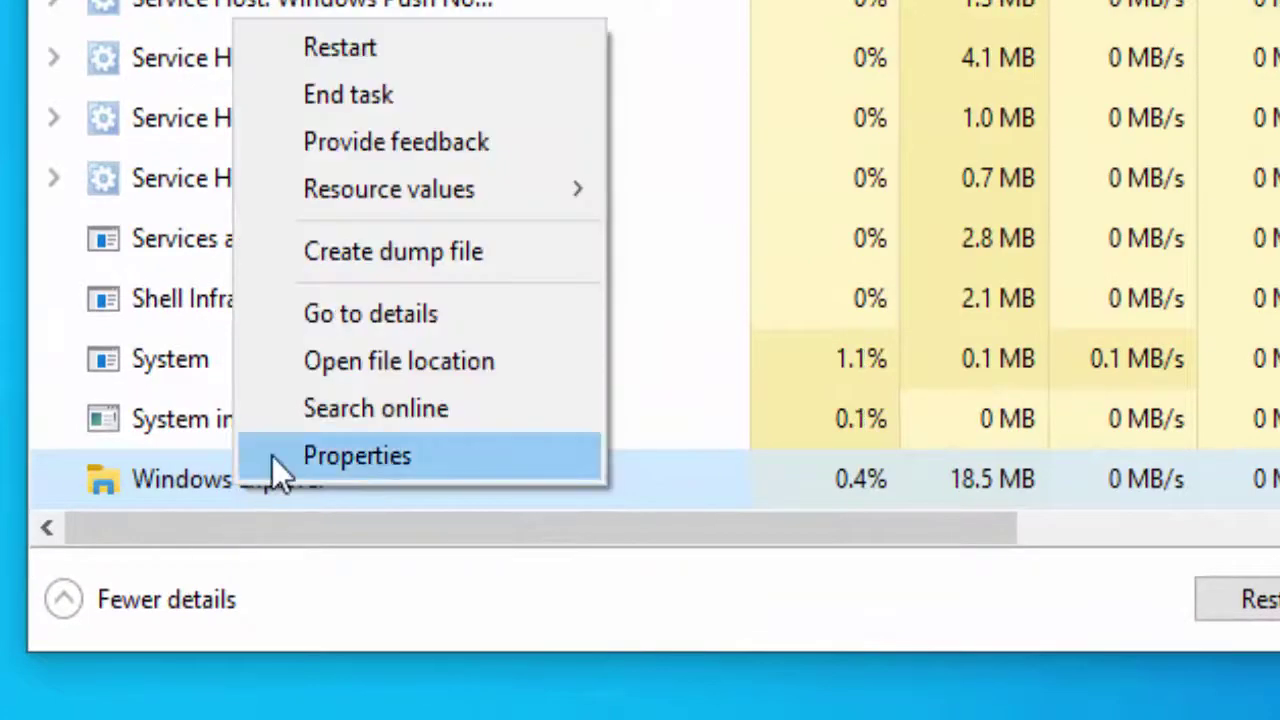
pyautogui.click(388, 54)
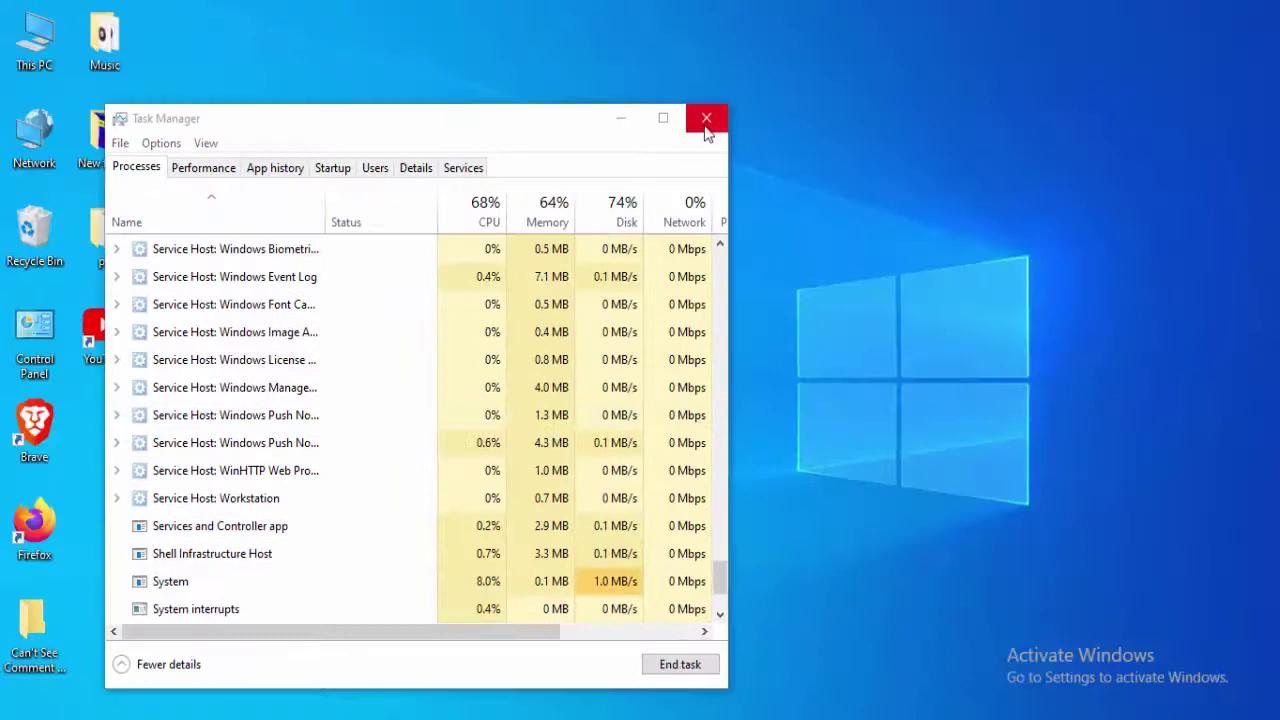
pyautogui.click(706, 120)
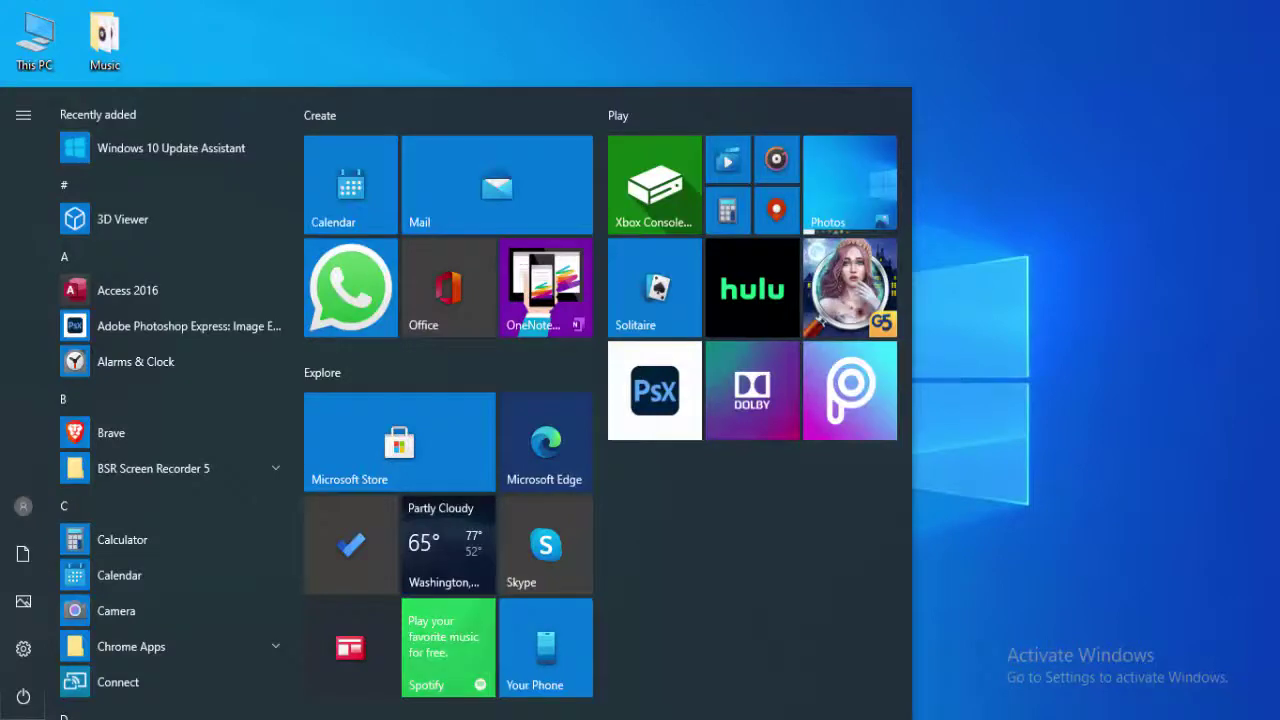
# Search Start for 'comma' and run Command Prompt as administrator.
pyautogui.write('comma')
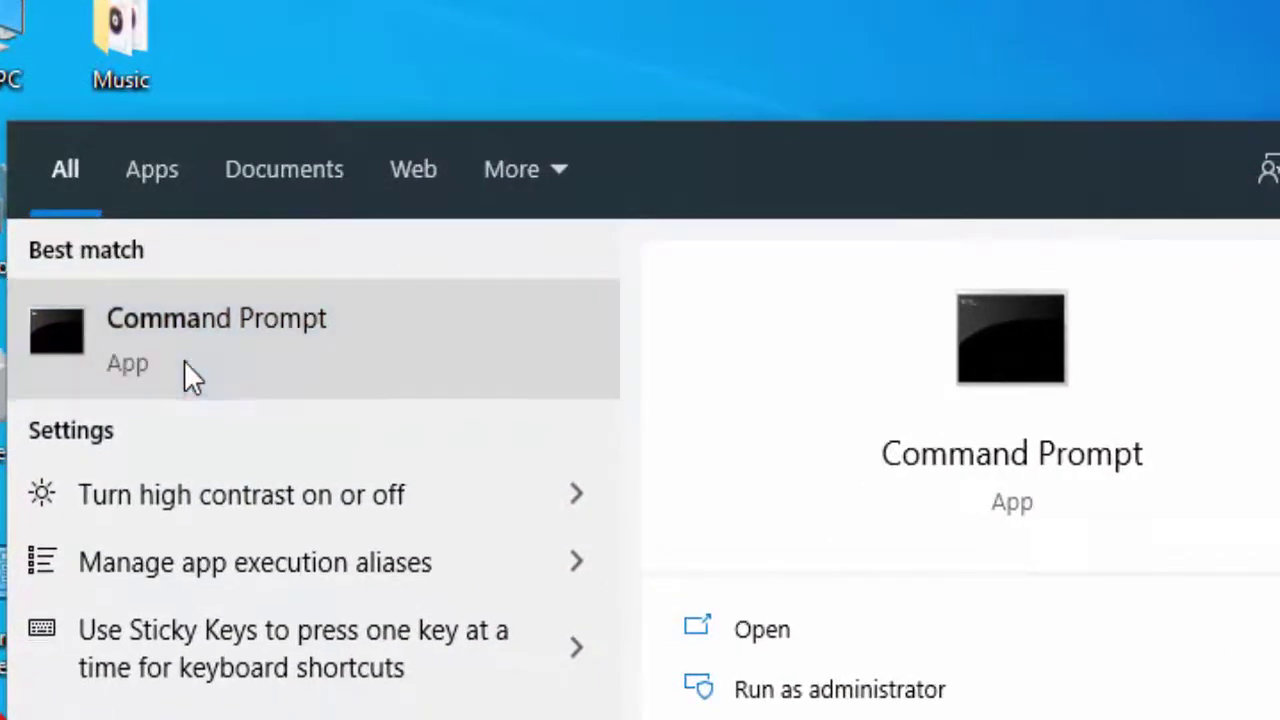
pyautogui.rightClick(184, 362)
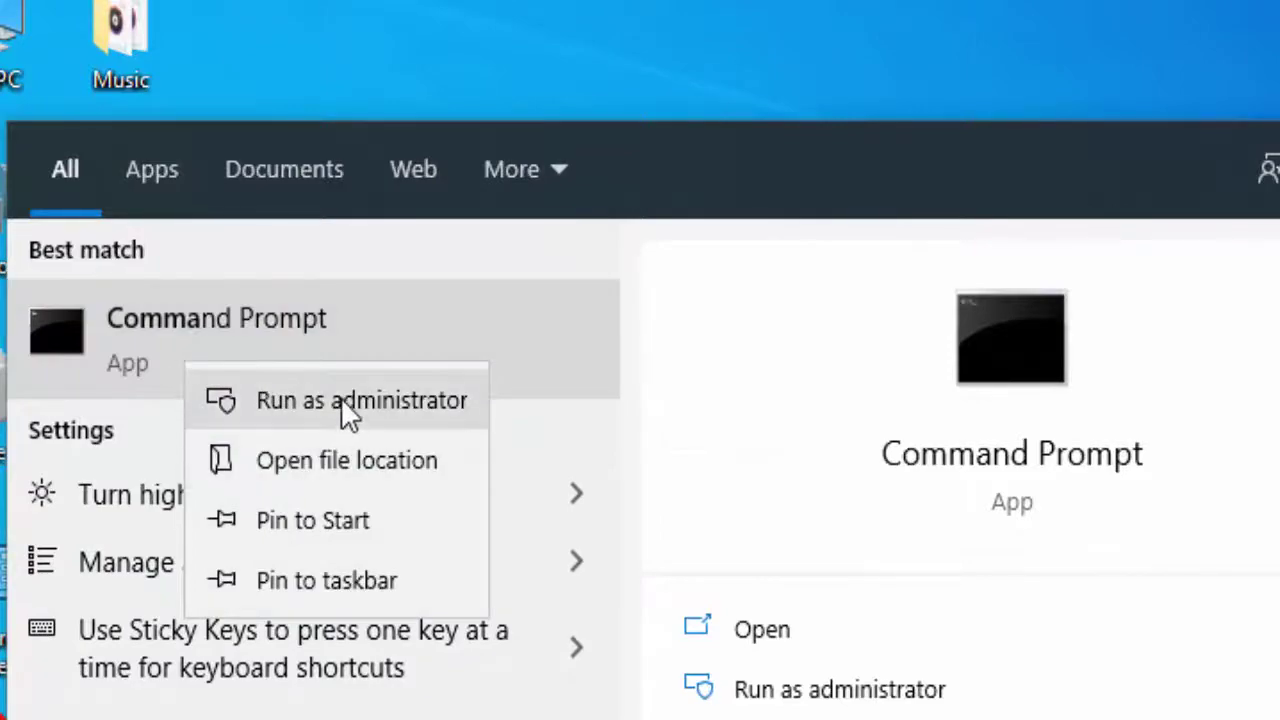
pyautogui.press('Escape')
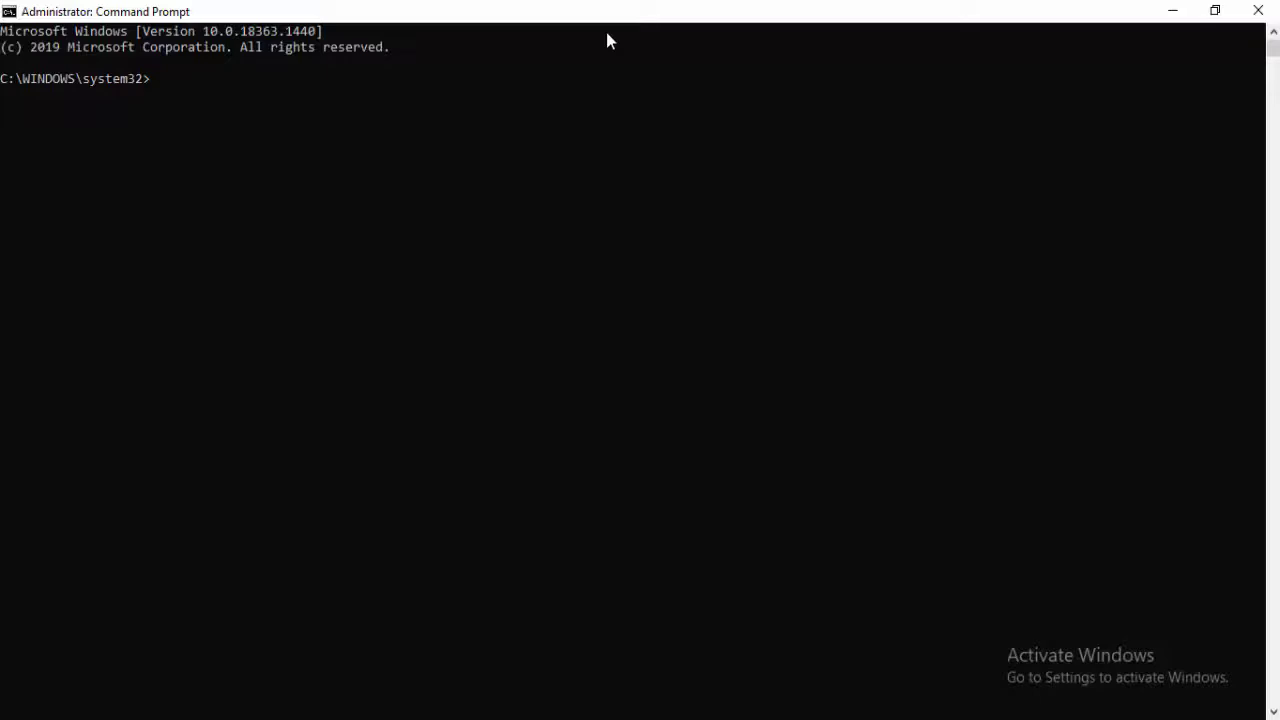
# Run ipconfig /release, ipconfig /flushdns and ipconfig /renew in turn.
pyautogui.write('ipconfig /')
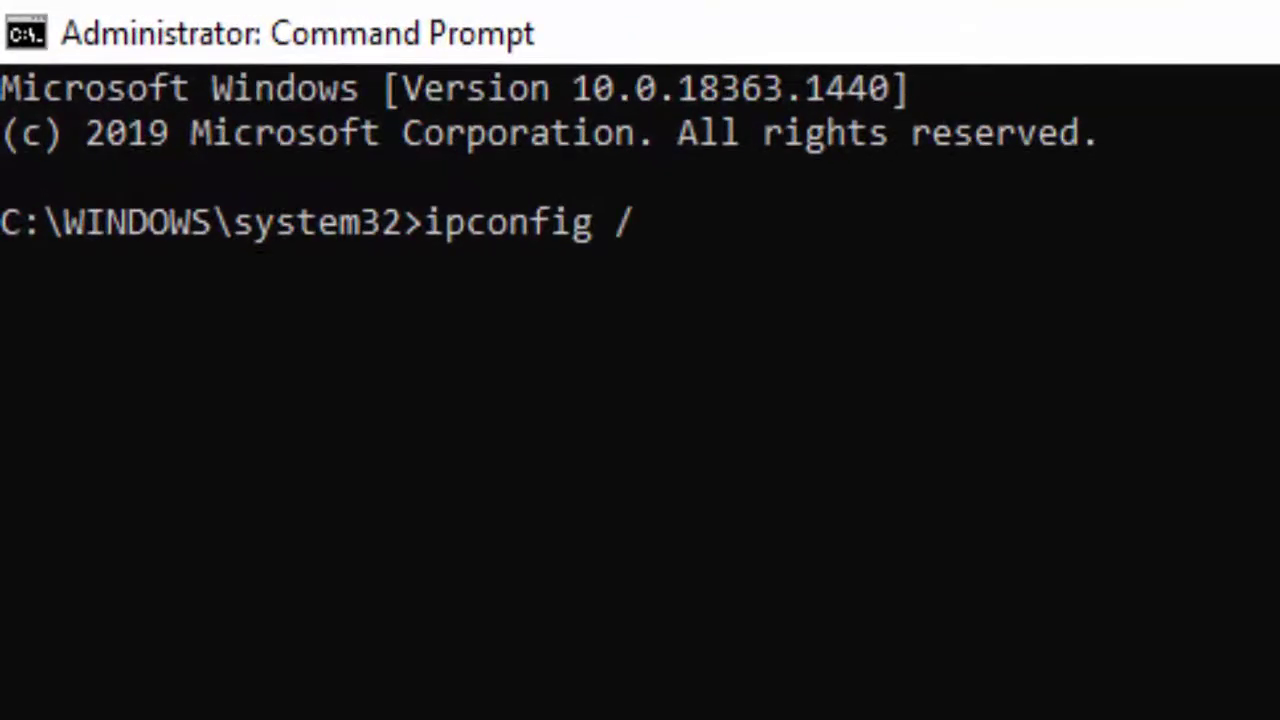
pyautogui.write('release')
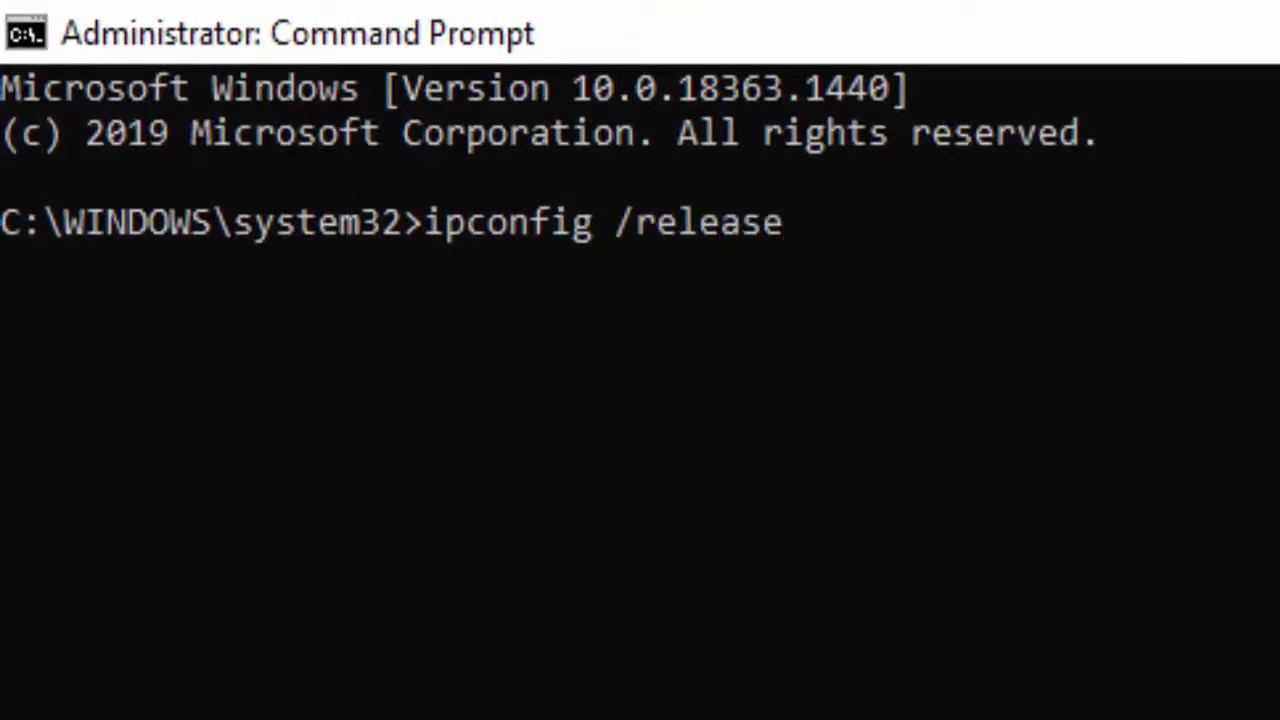
pyautogui.press('Return')
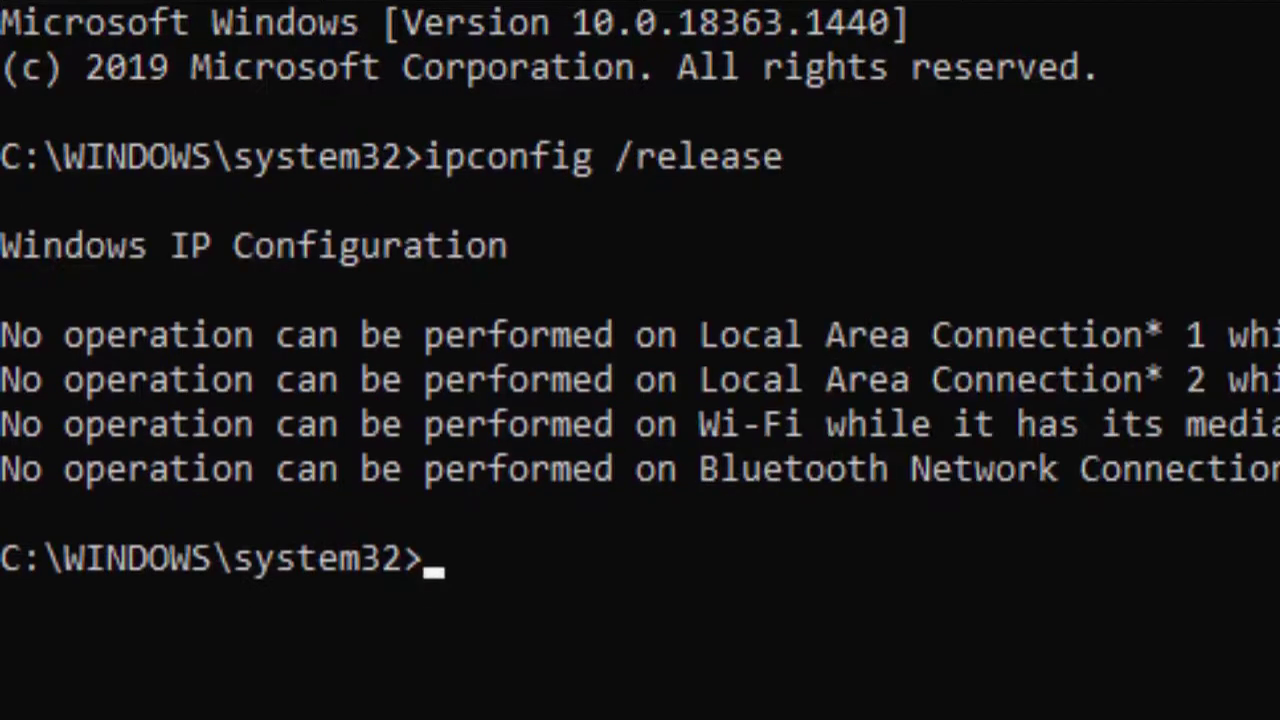
pyautogui.write('i')
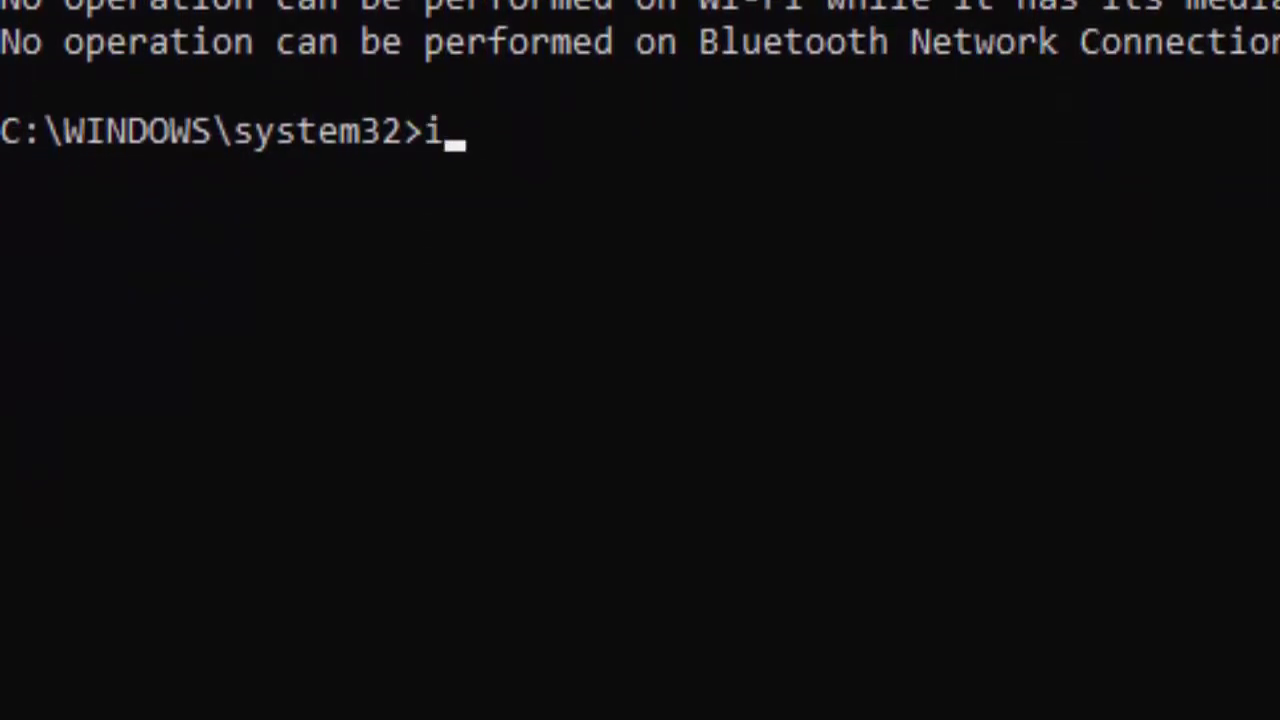
pyautogui.write('pconfig /')
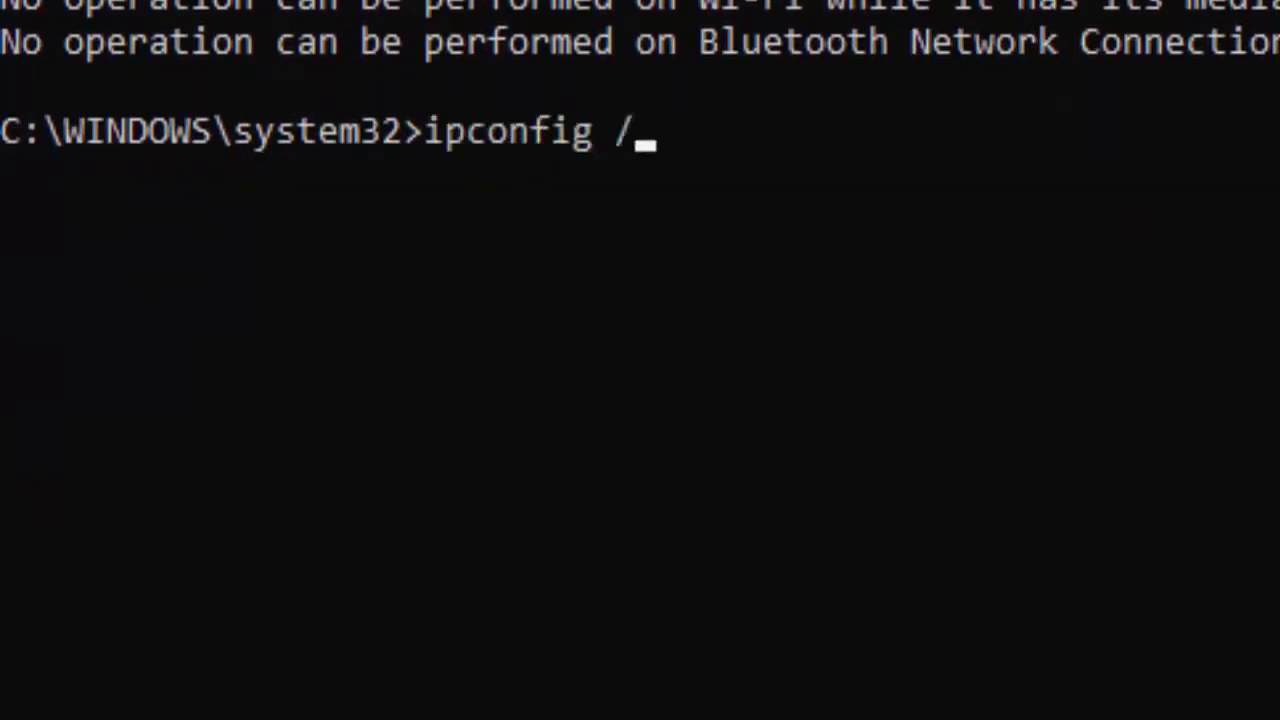
pyautogui.write('flush')
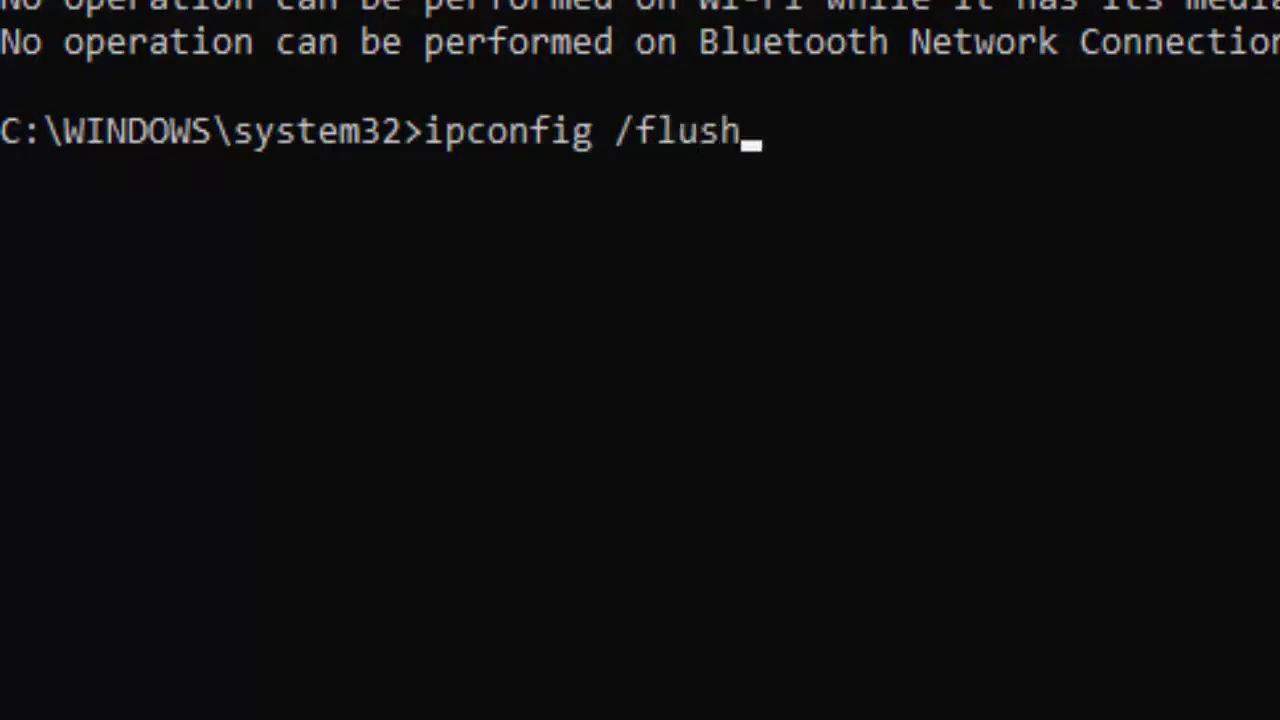
pyautogui.write('dns')
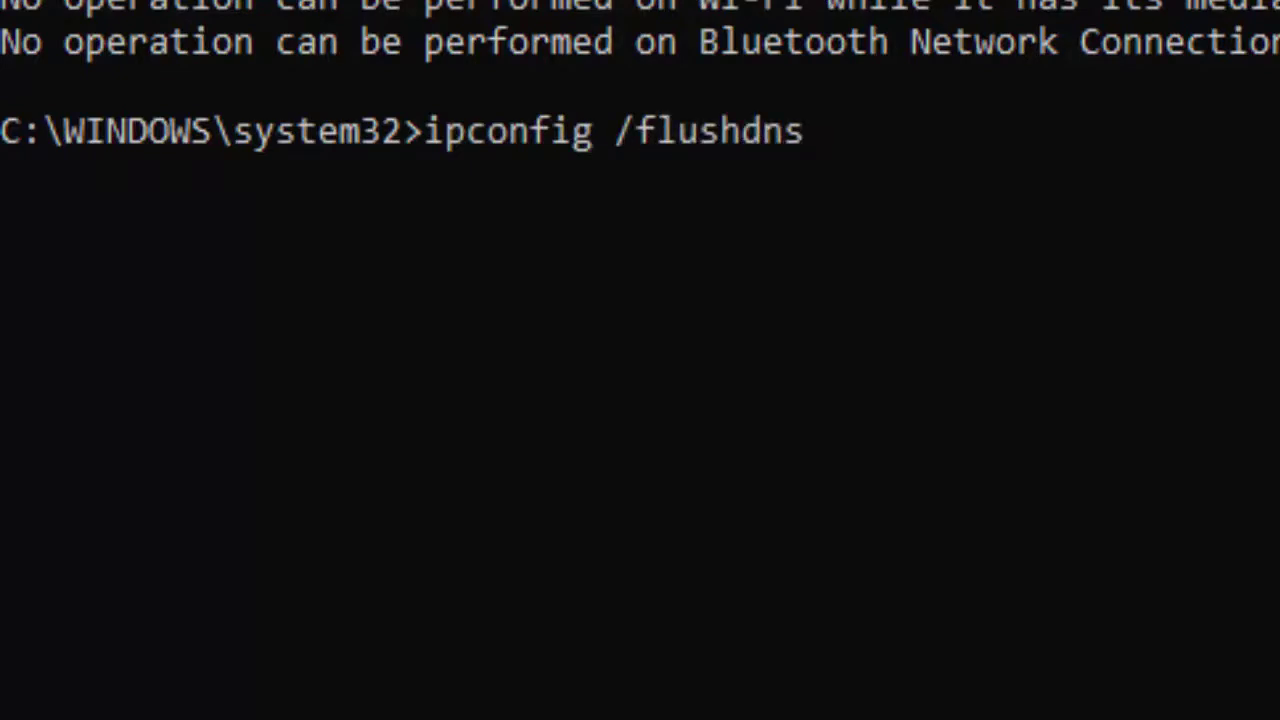
pyautogui.press('Return')
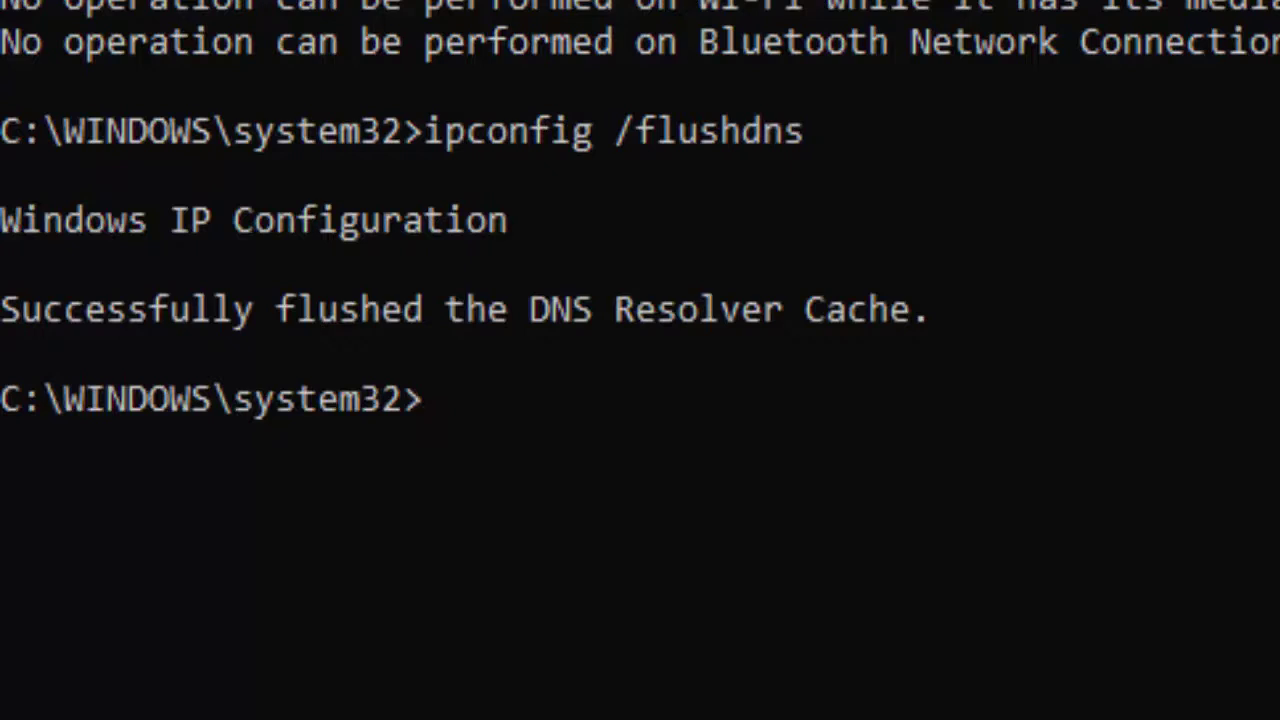
pyautogui.write('ipconfig /')
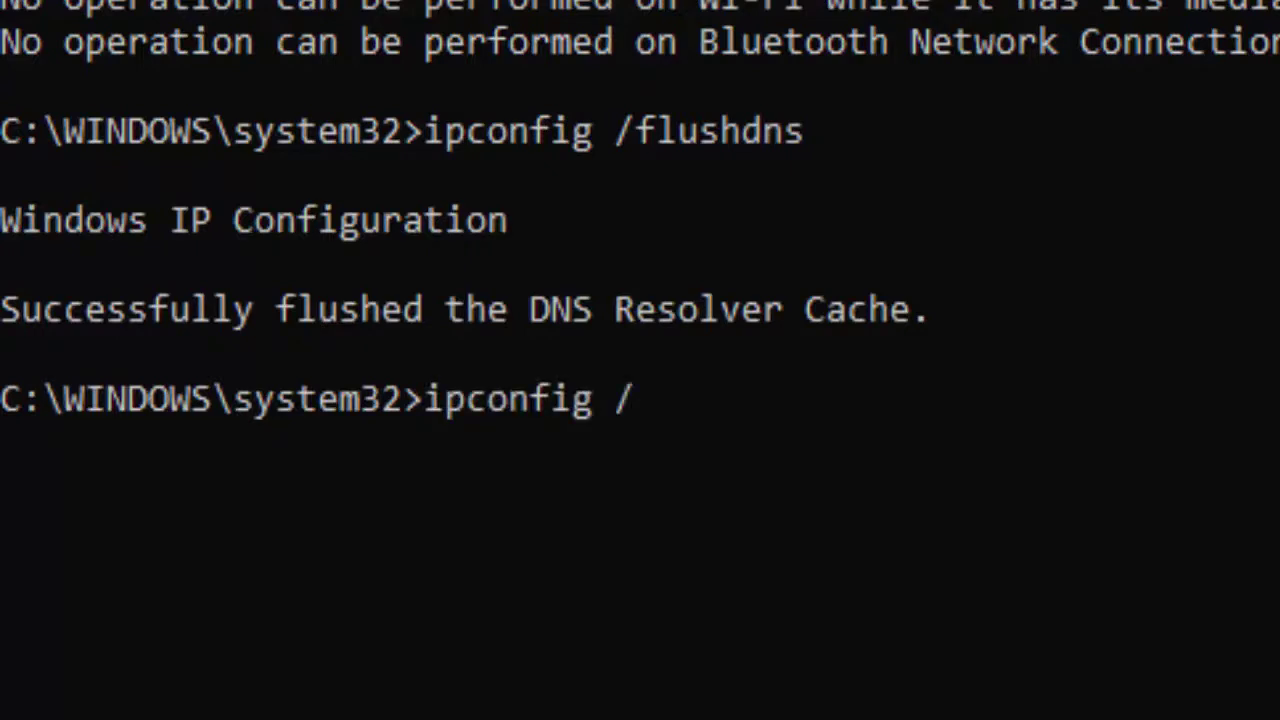
pyautogui.write('renew')
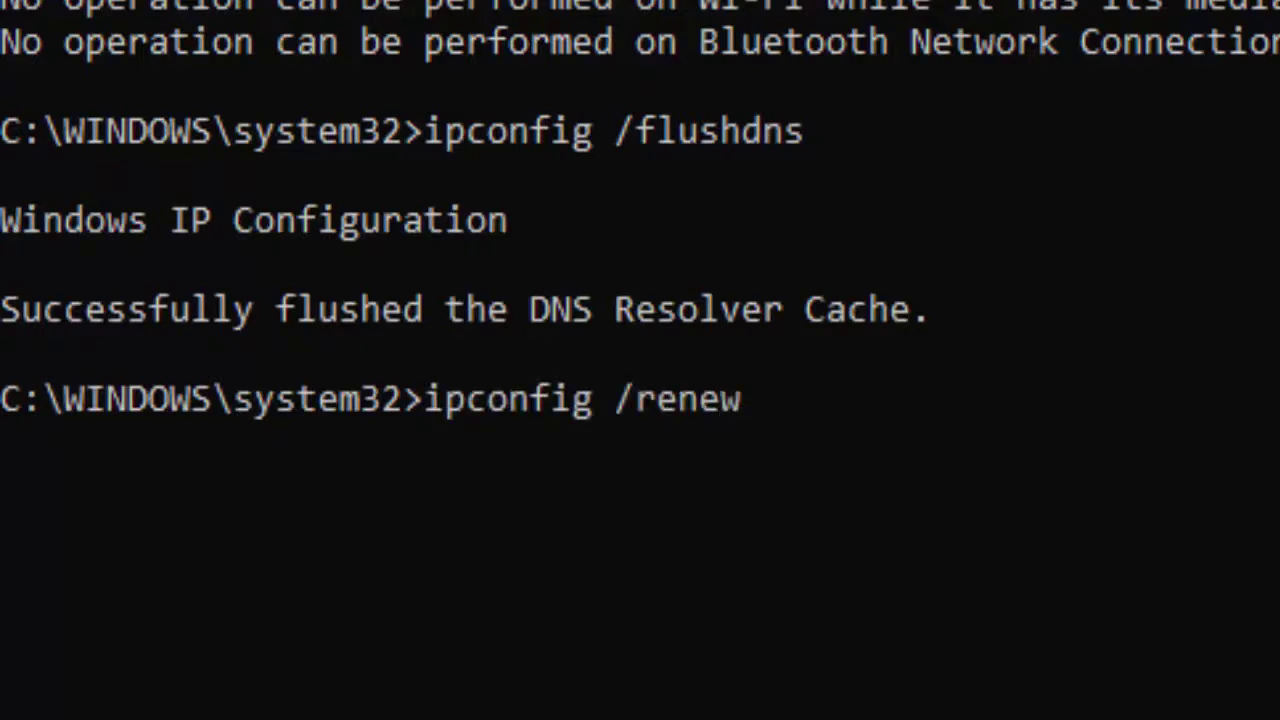
pyautogui.press('Return')
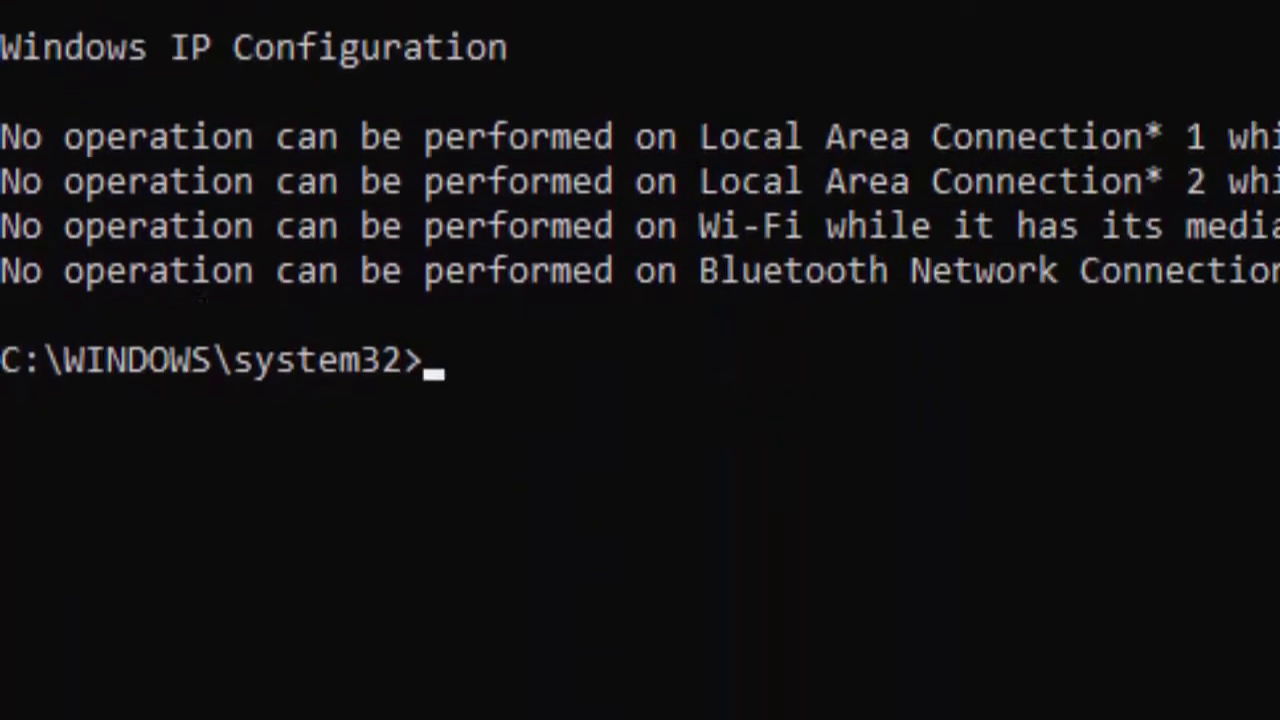
# Run netsh int ip reset and netsh winsock reset to reset TCP/IP and the Winsock catalog.
pyautogui.write('net')
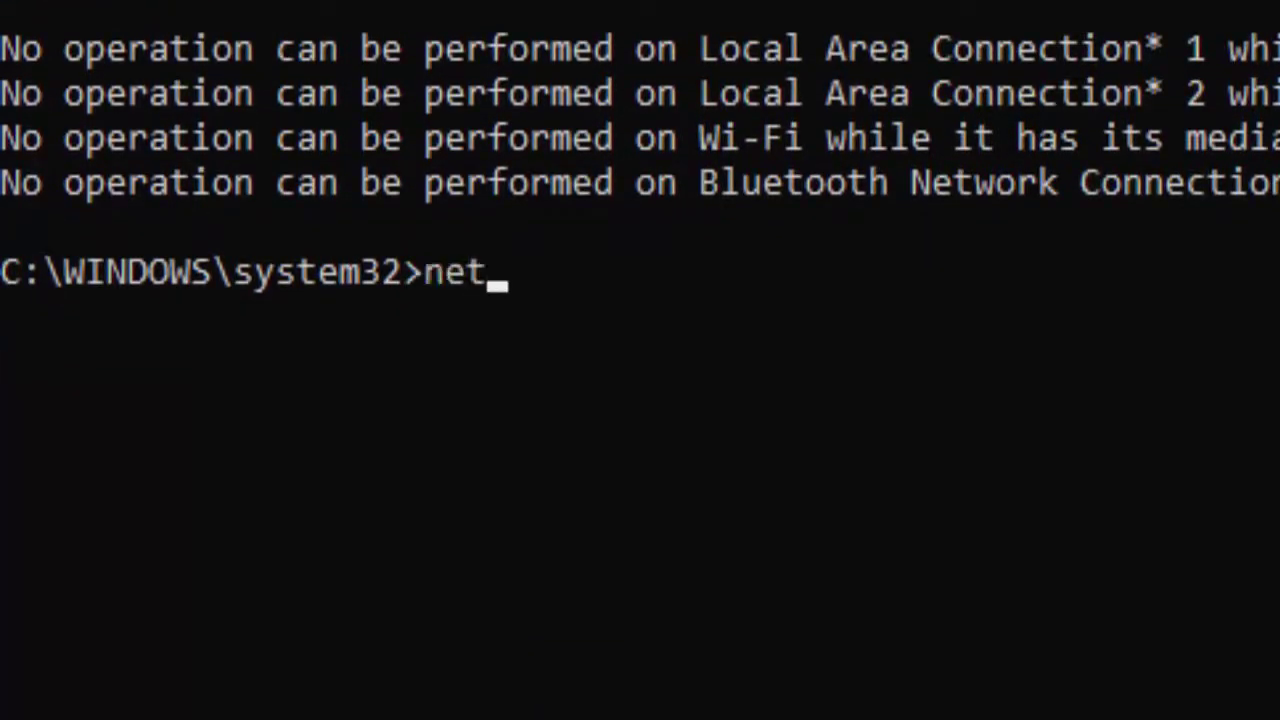
pyautogui.write('sh int')
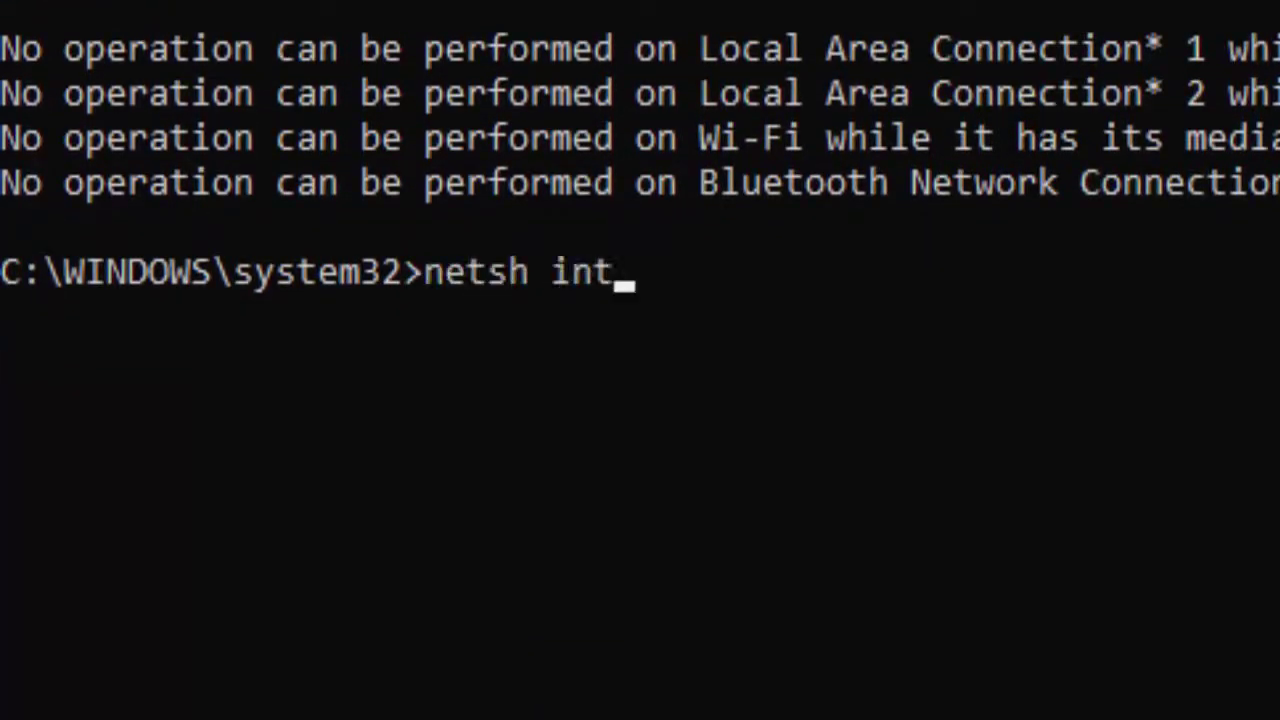
pyautogui.write(' ip')
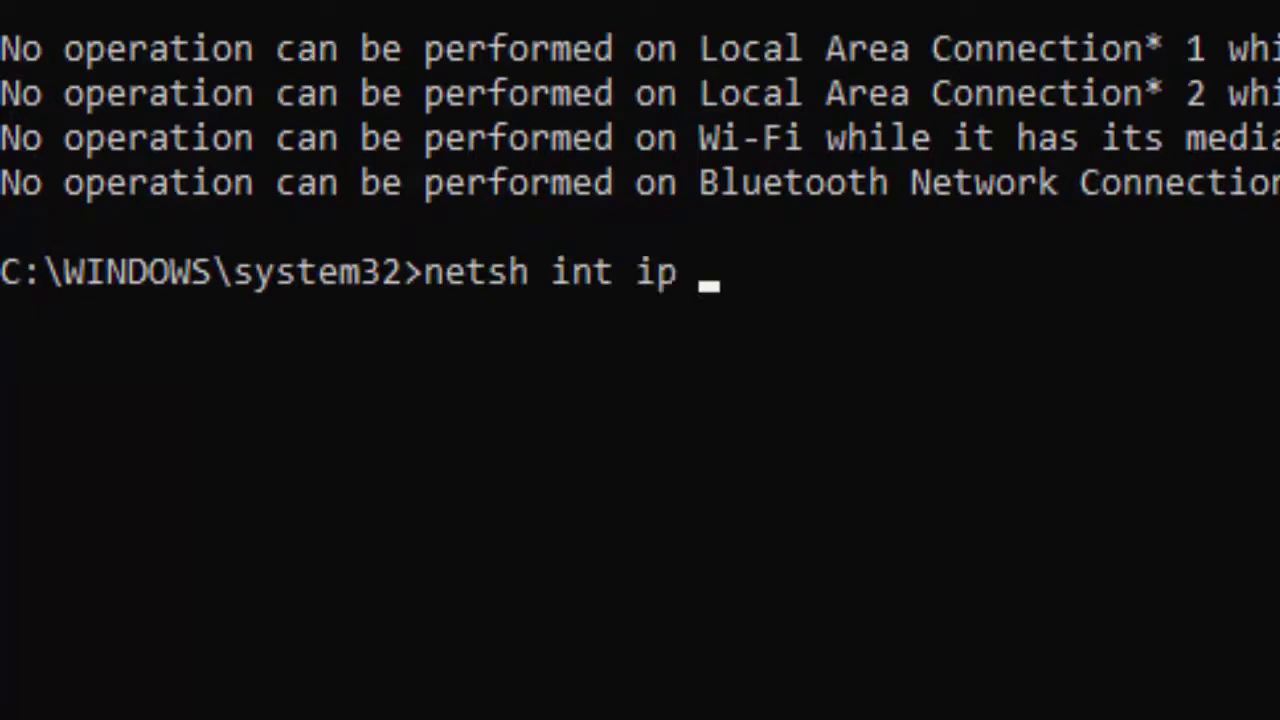
pyautogui.write(' reset')
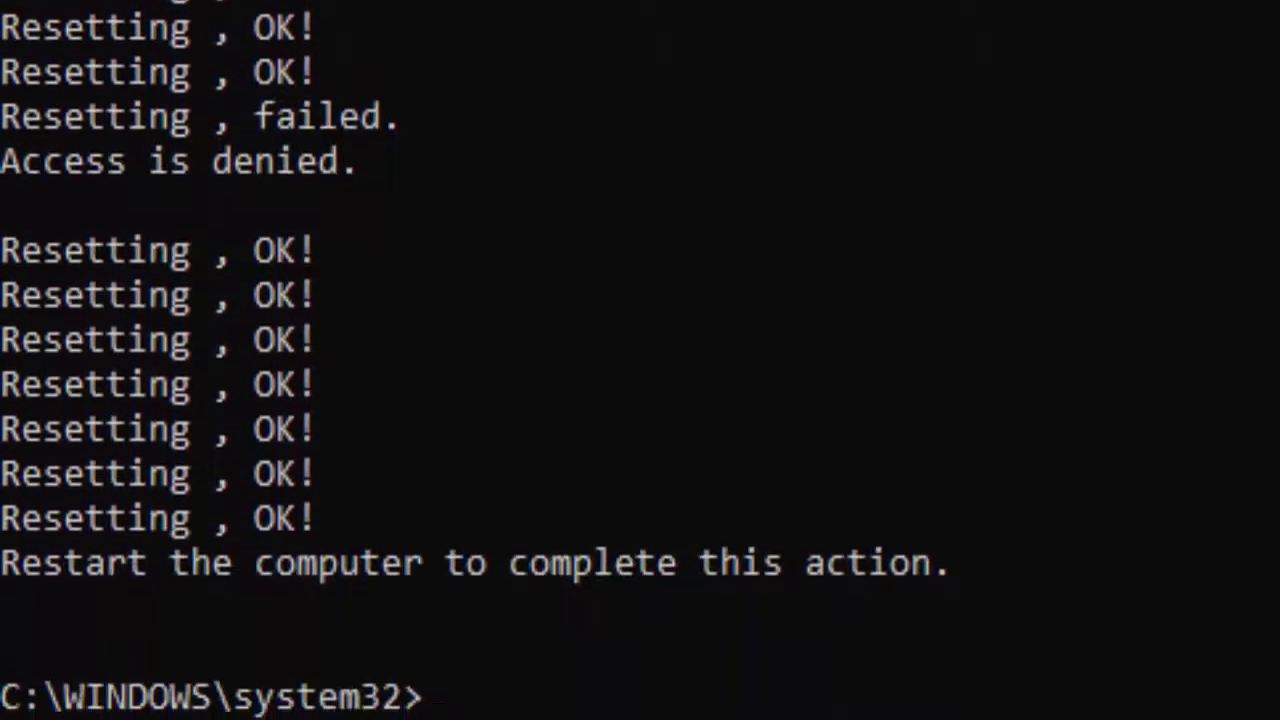
pyautogui.write('netsh ')
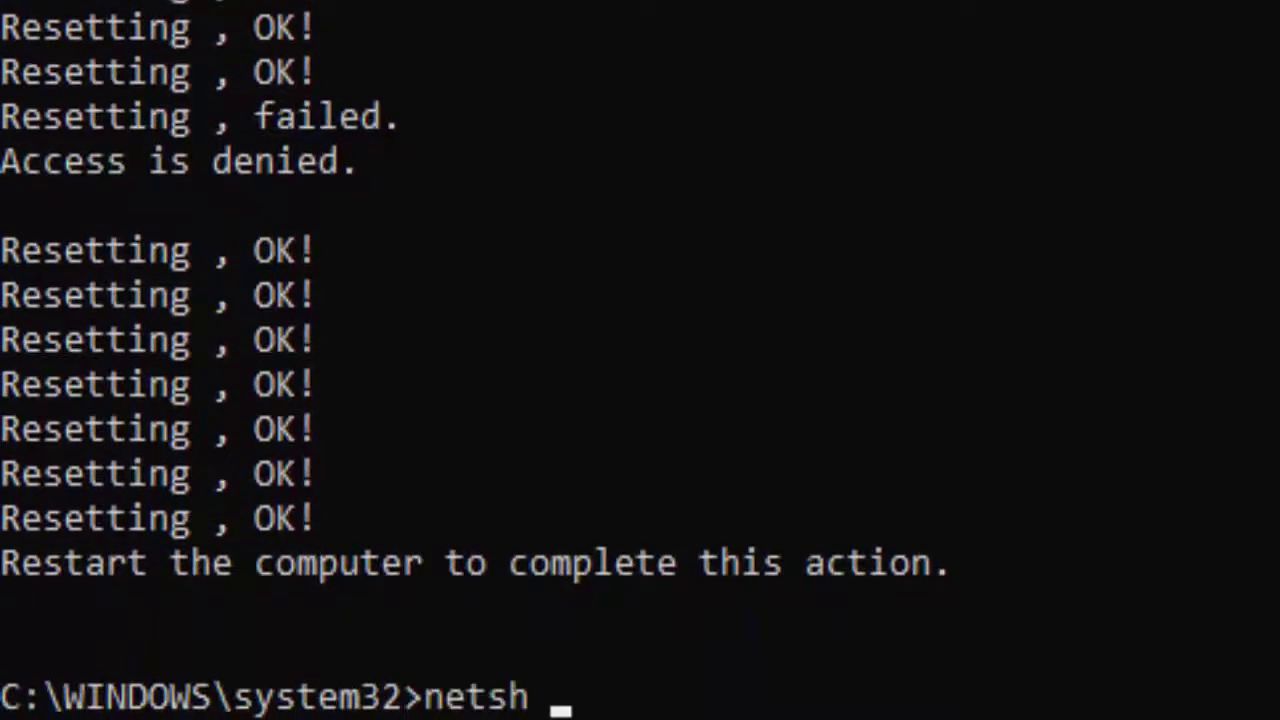
pyautogui.write('winsock')
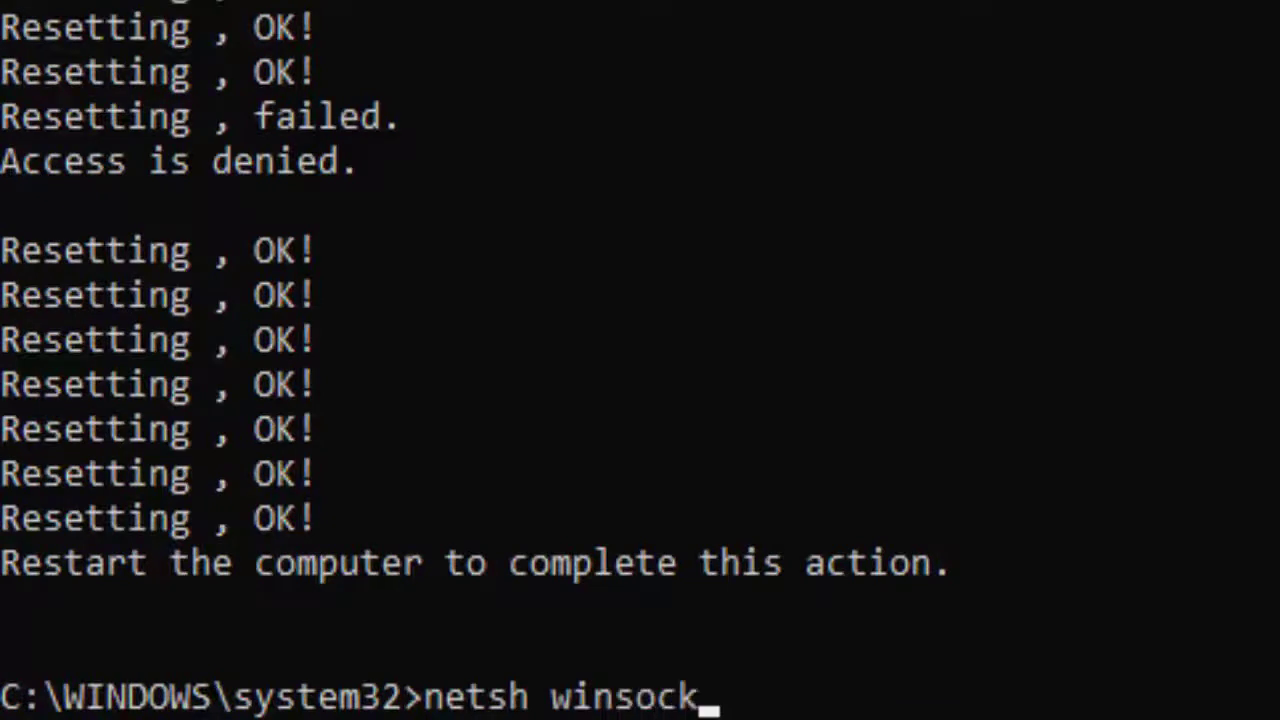
pyautogui.write(' reset')
pyautogui.press('Return')
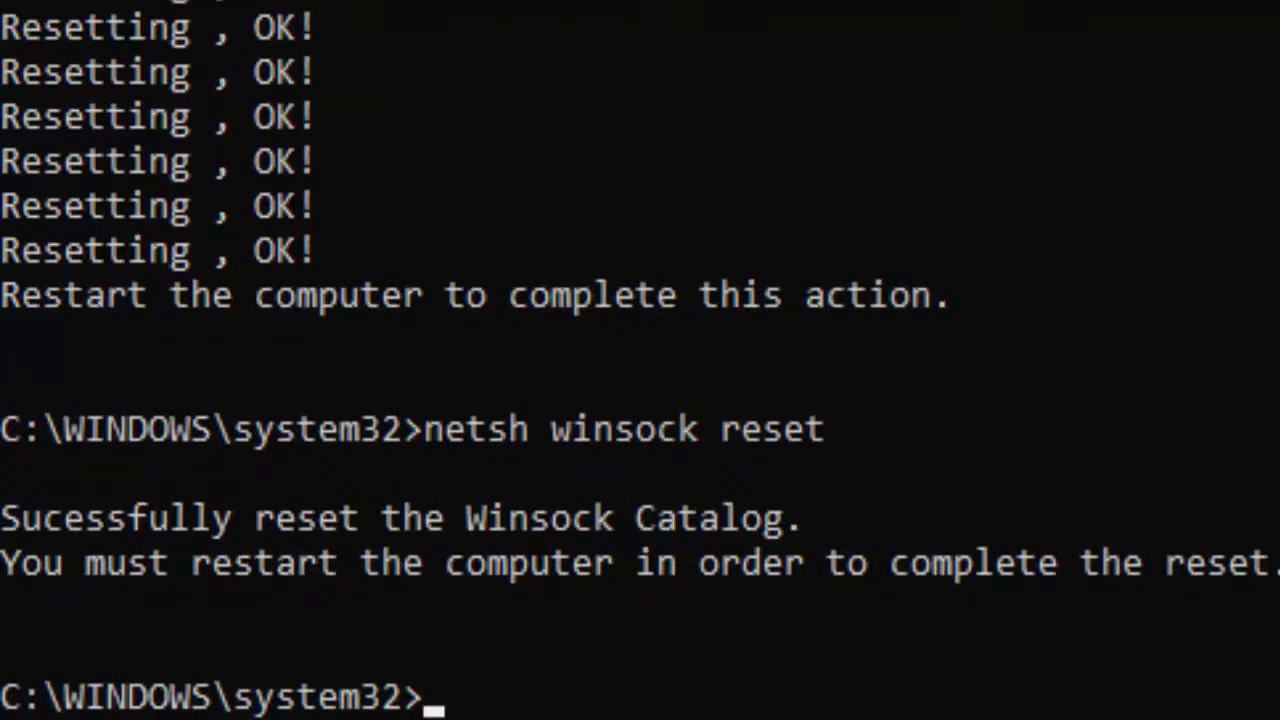
# Start an sfc /scannow system file scan, then close the Command Prompt window.
pyautogui.write('sfc ')
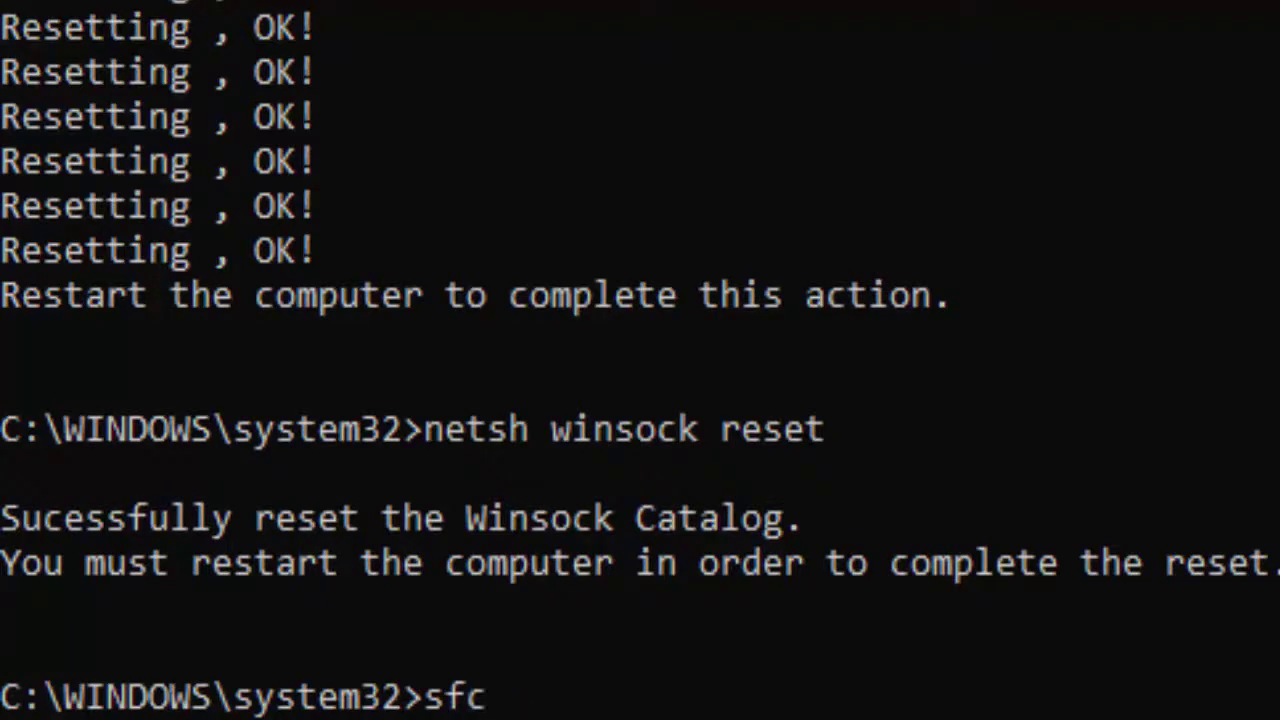
pyautogui.write('/scann')
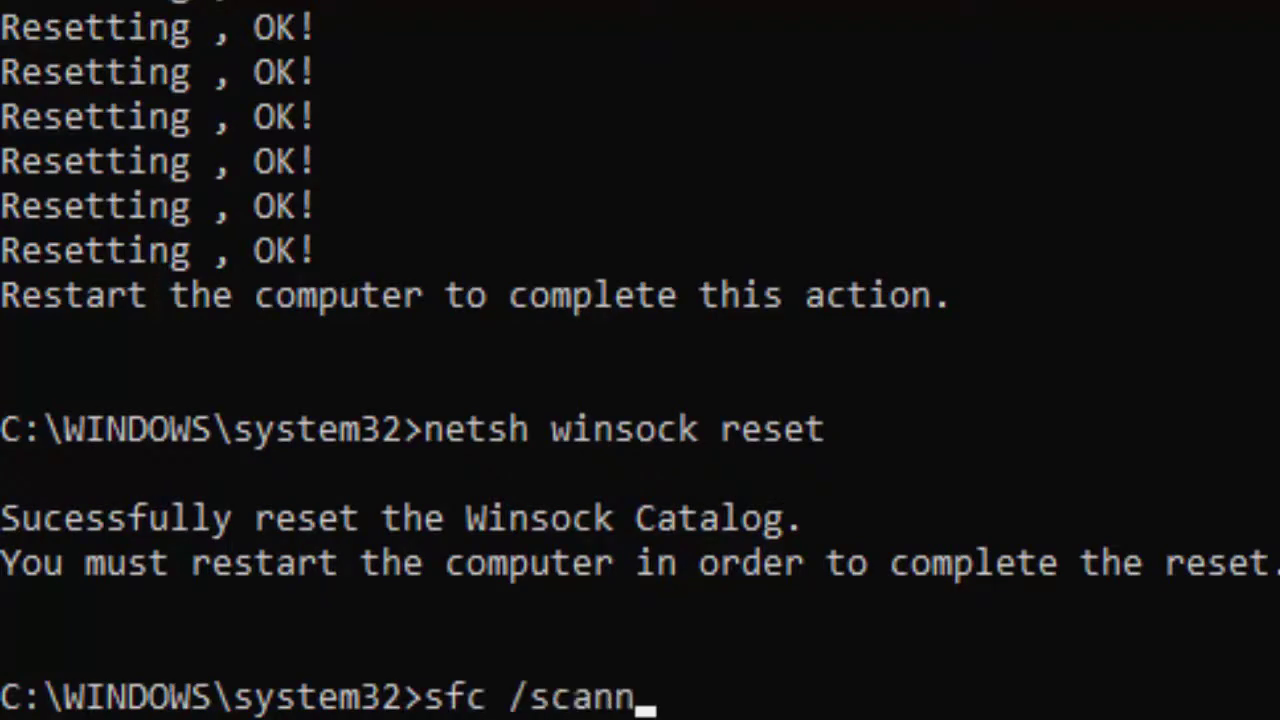
pyautogui.write('ow')
pyautogui.press('Return')
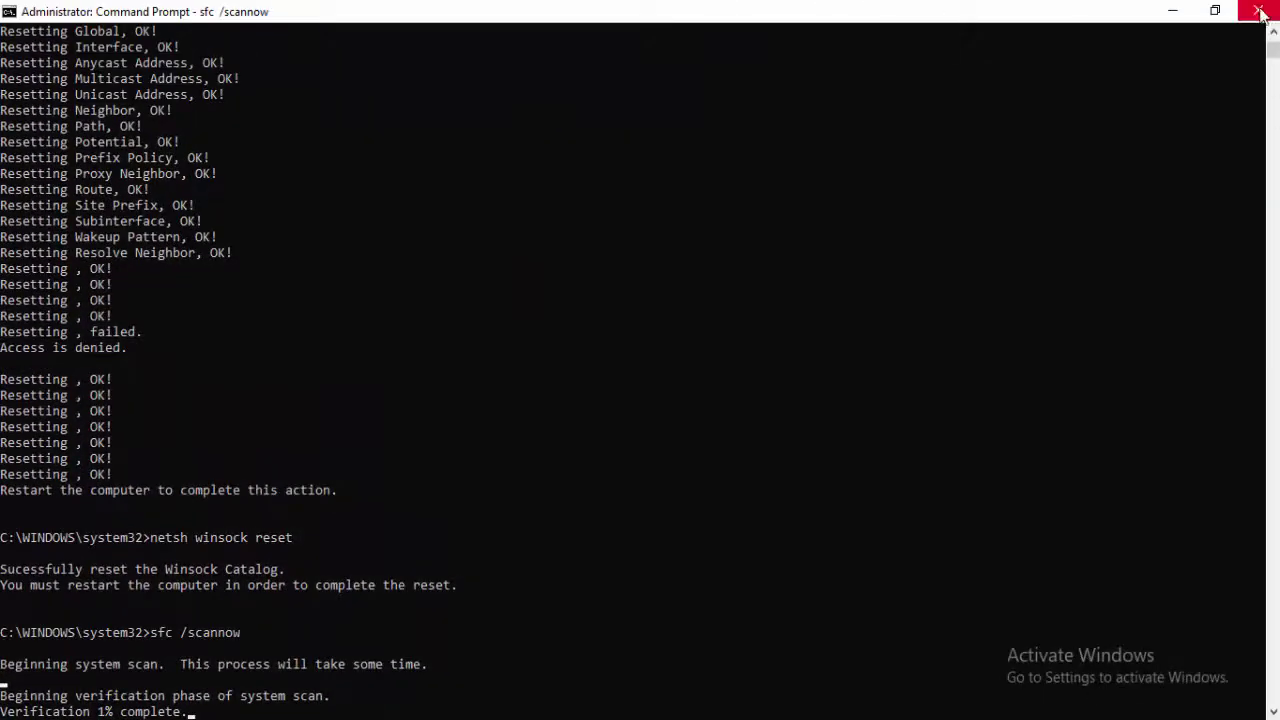
pyautogui.click(1260, 8)
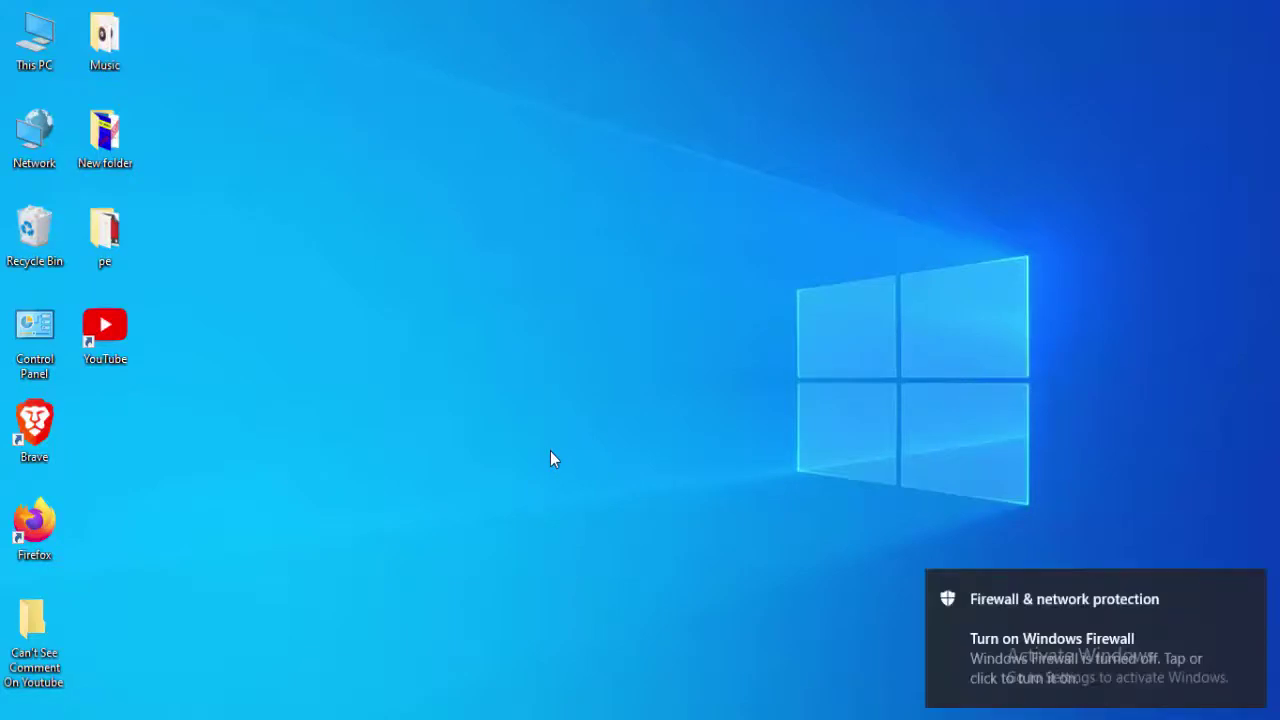
# Launch Google Chrome from a Start search for 'chrome' and maximise its window.
pyautogui.press('super')
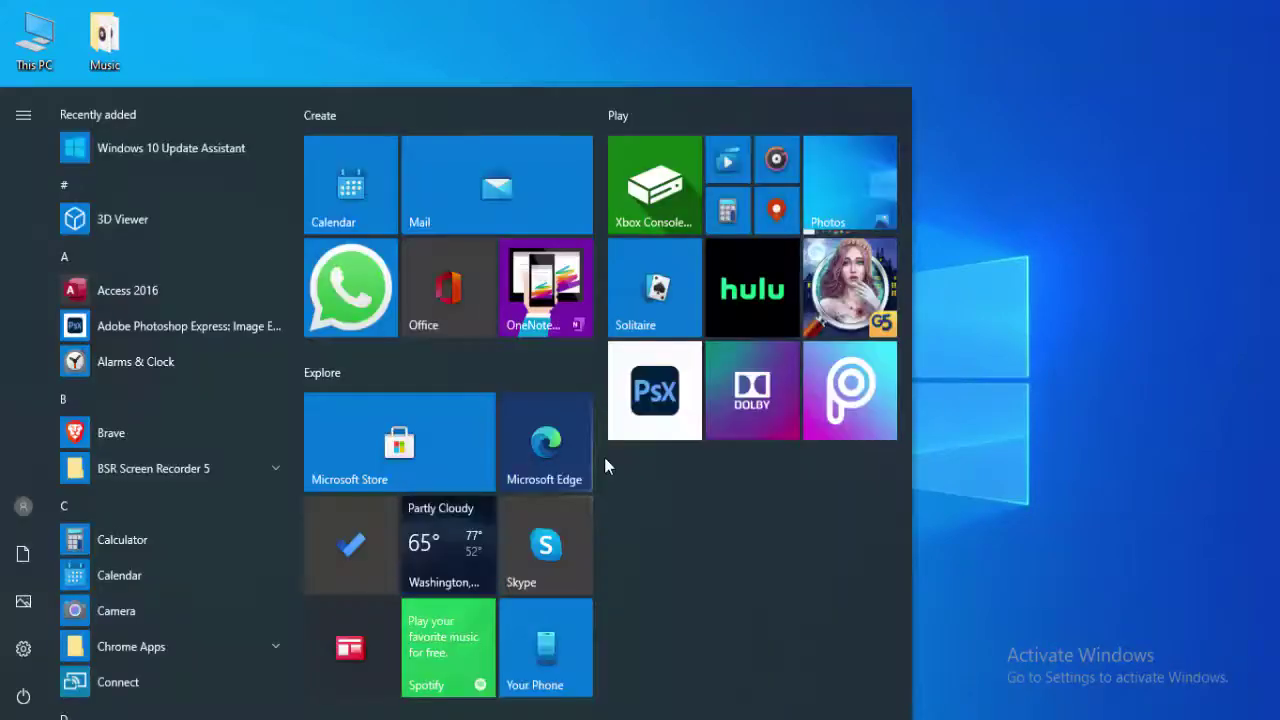
pyautogui.write('br')
pyautogui.press('BackSpace')
pyautogui.press('BackSpace')
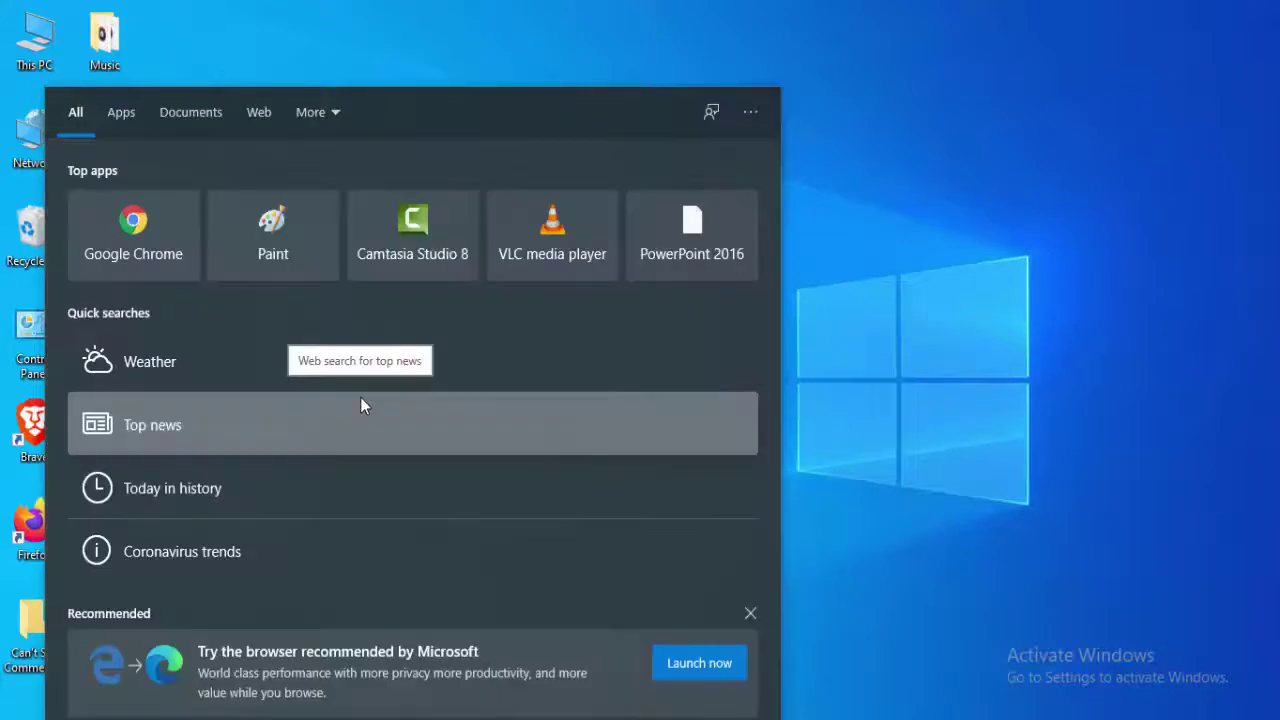
pyautogui.write('chrome')
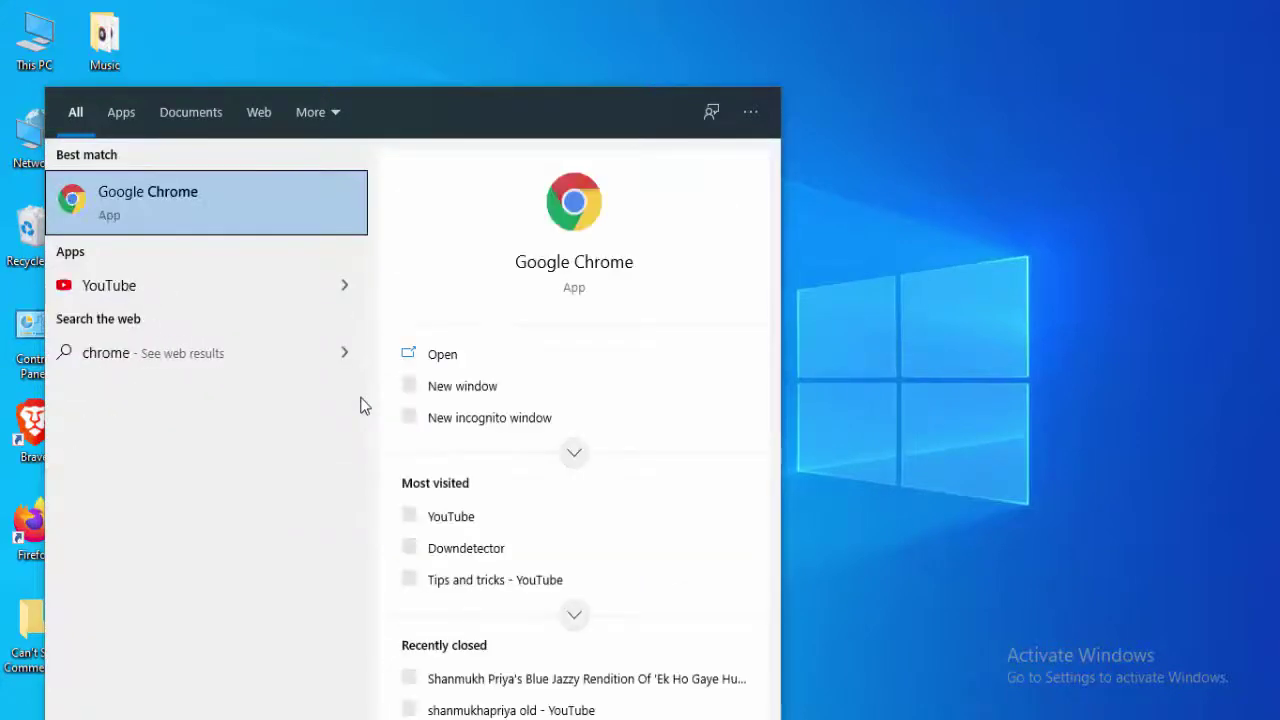
pyautogui.press('Return')
pyautogui.click(663, 33)
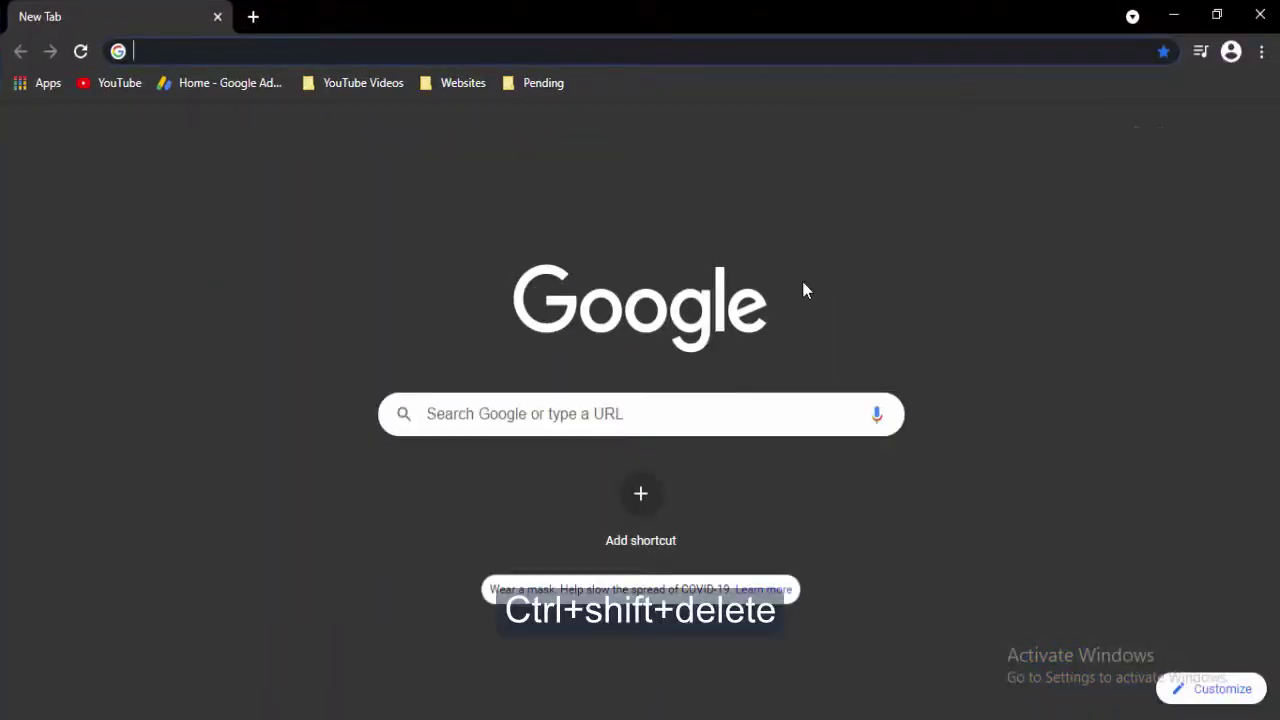
# Bring up Chrome's Clear browsing data settings with the time range kept at Last hour.
pyautogui.hotkey('ctrl', 'shift', 'Delete')
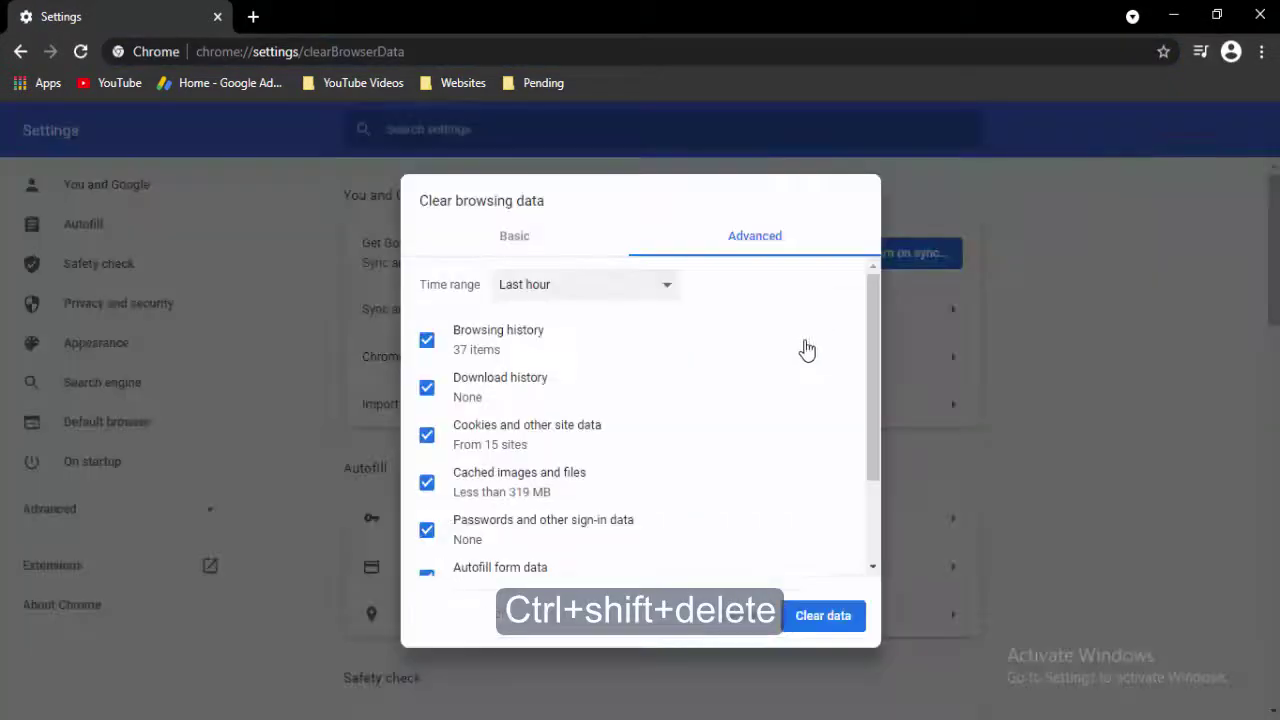
pyautogui.click(524, 206)
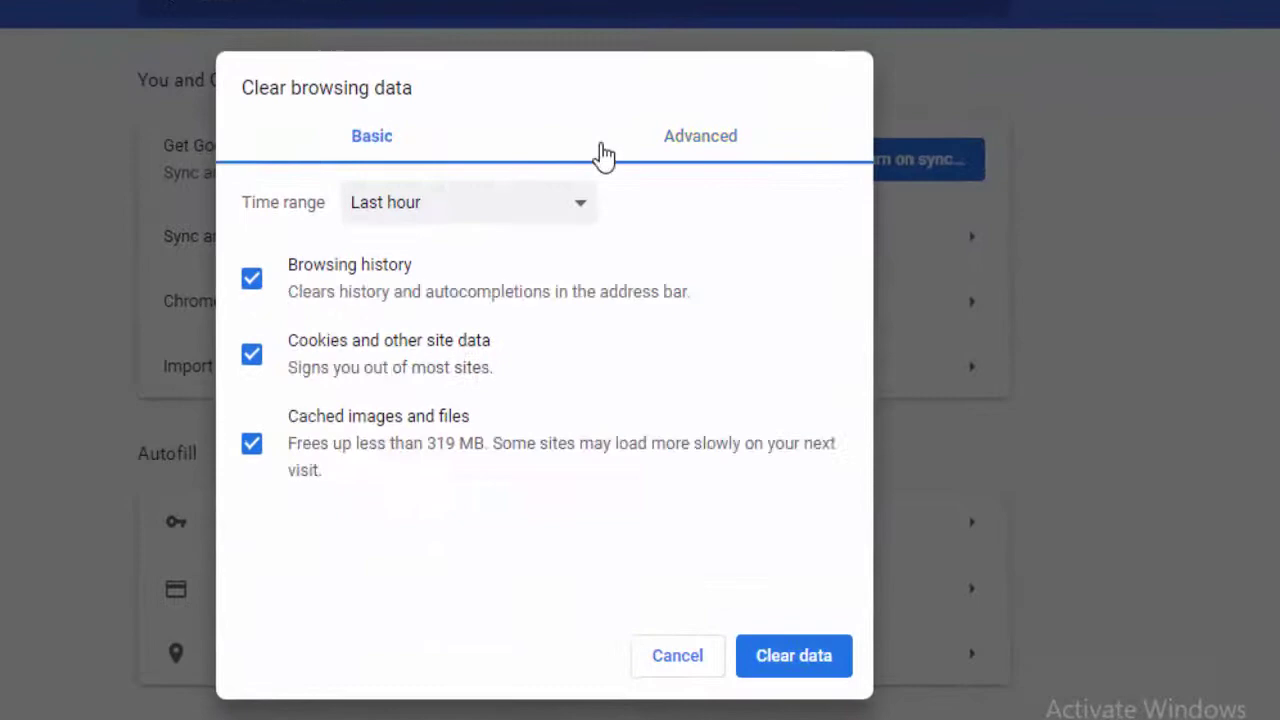
pyautogui.click(716, 206)
pyautogui.click(429, 168)
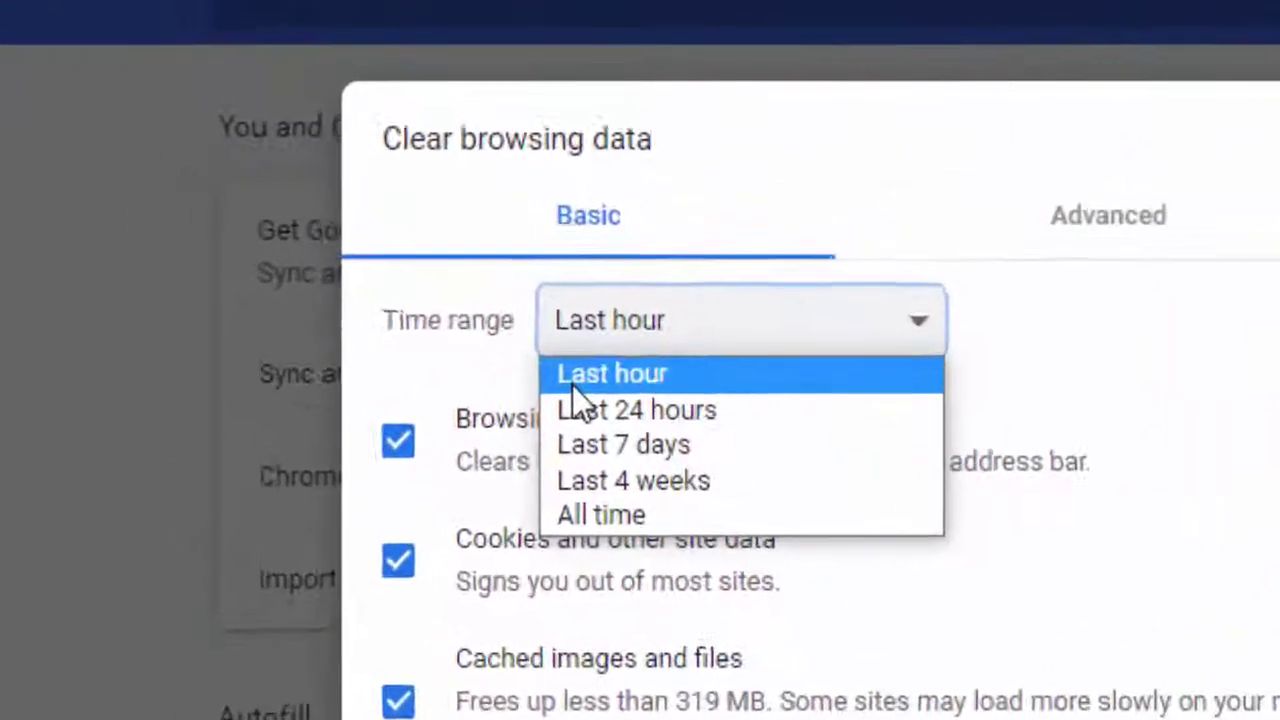
pyautogui.click(650, 350)
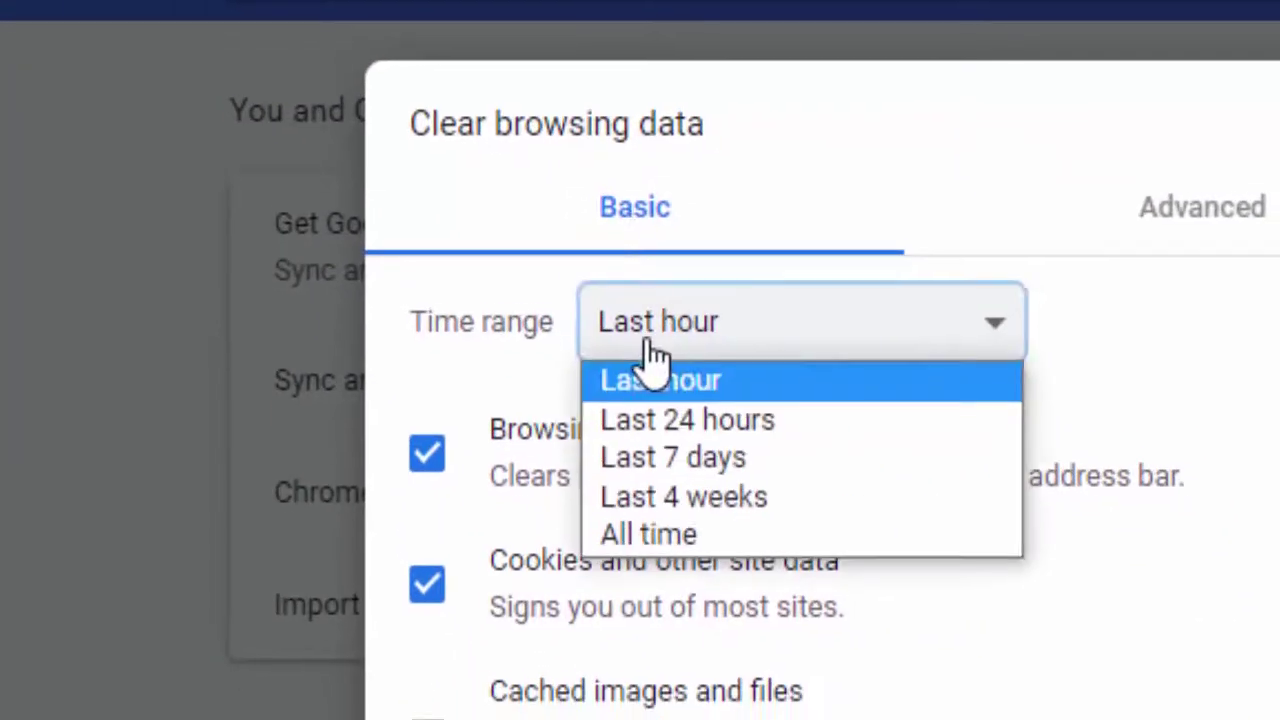
pyautogui.click(646, 412)
# Tick history, cached files and every Advanced category, then clear the last hour's data.
pyautogui.click(375, 272)
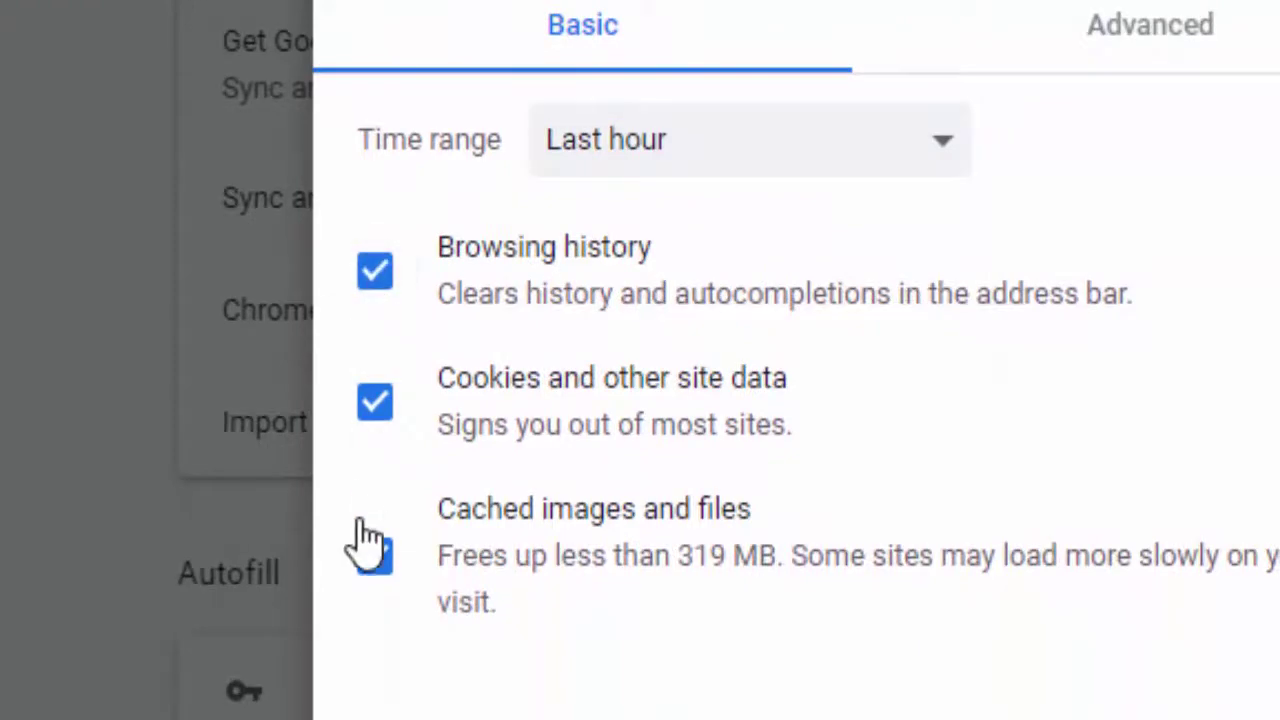
pyautogui.click(375, 557)
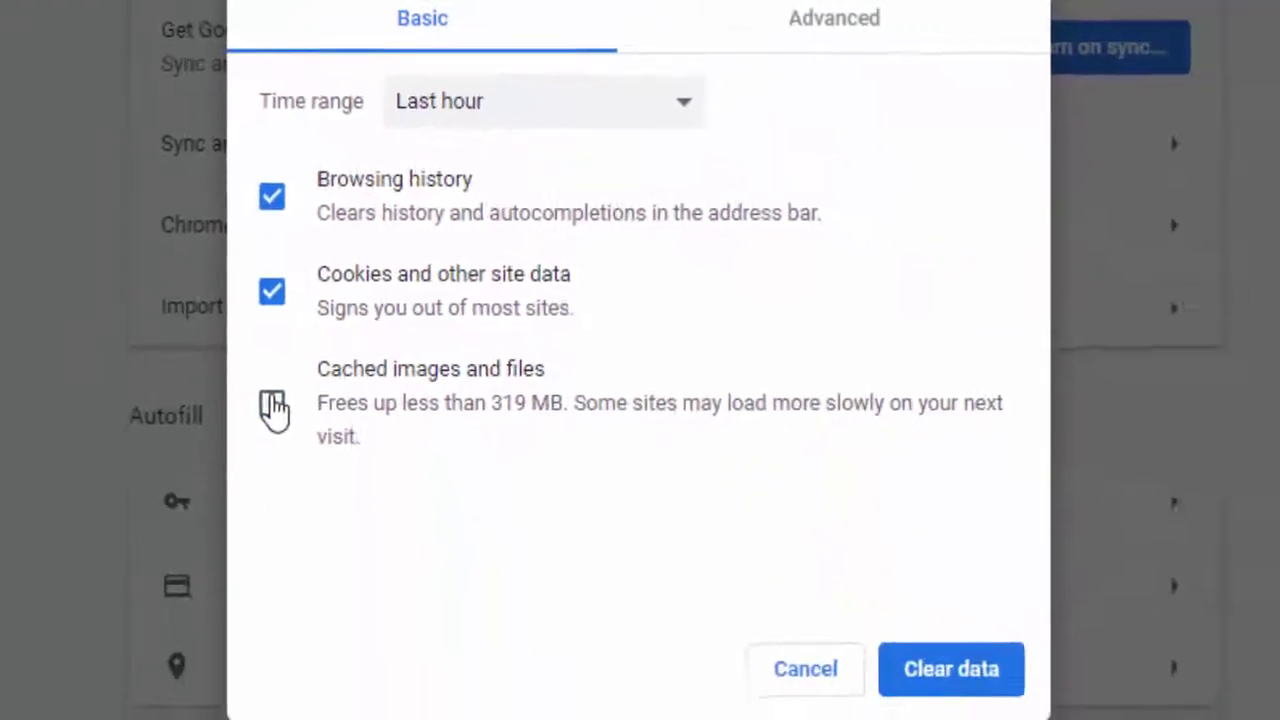
pyautogui.click(273, 408)
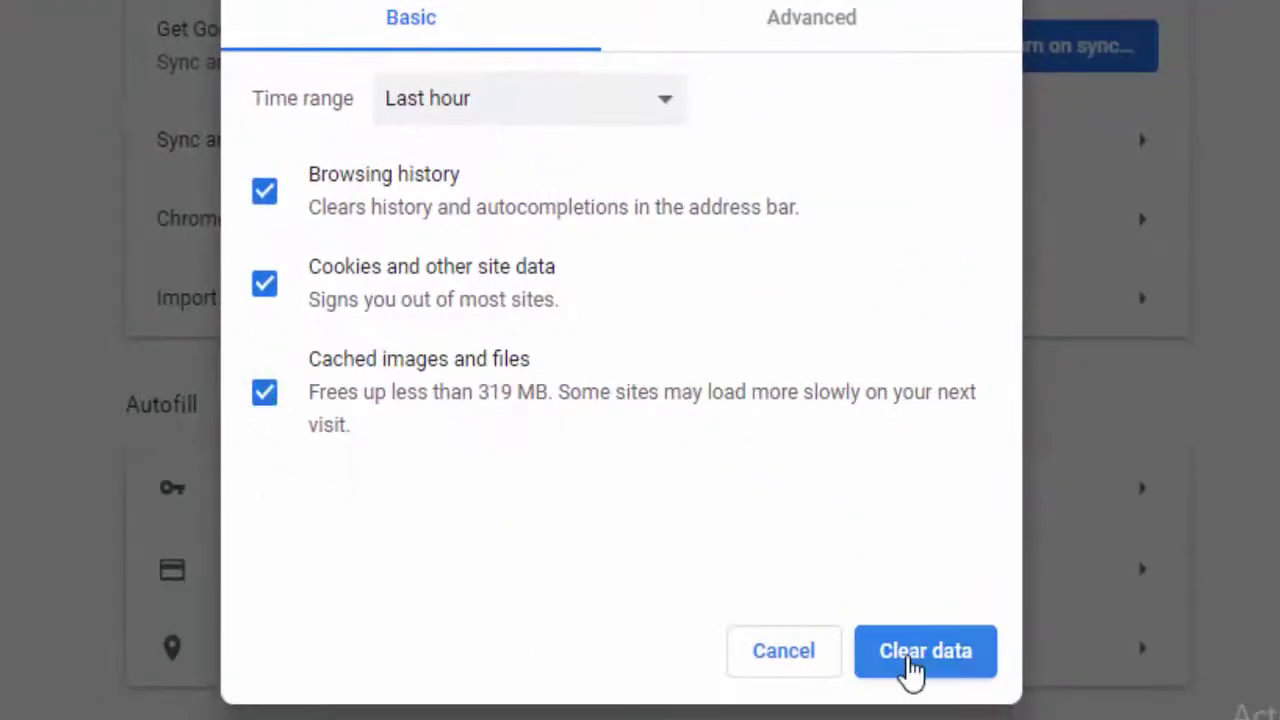
pyautogui.click(790, 660)
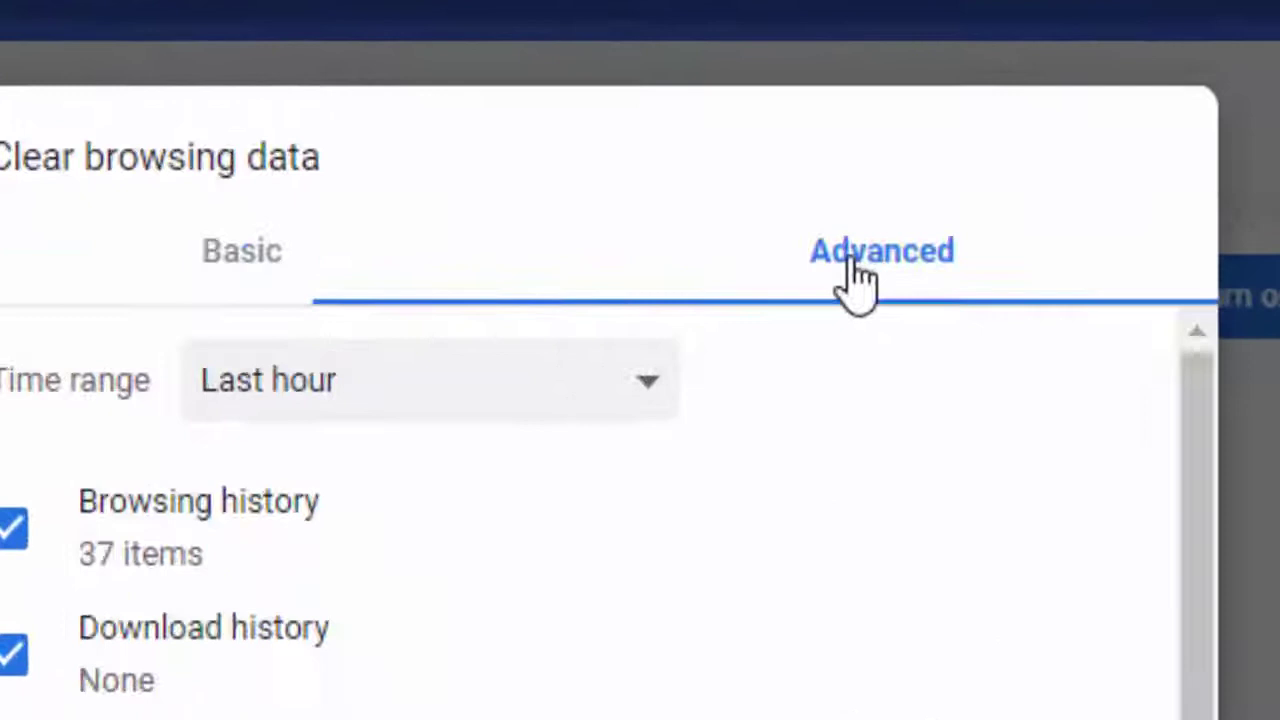
pyautogui.click(505, 380)
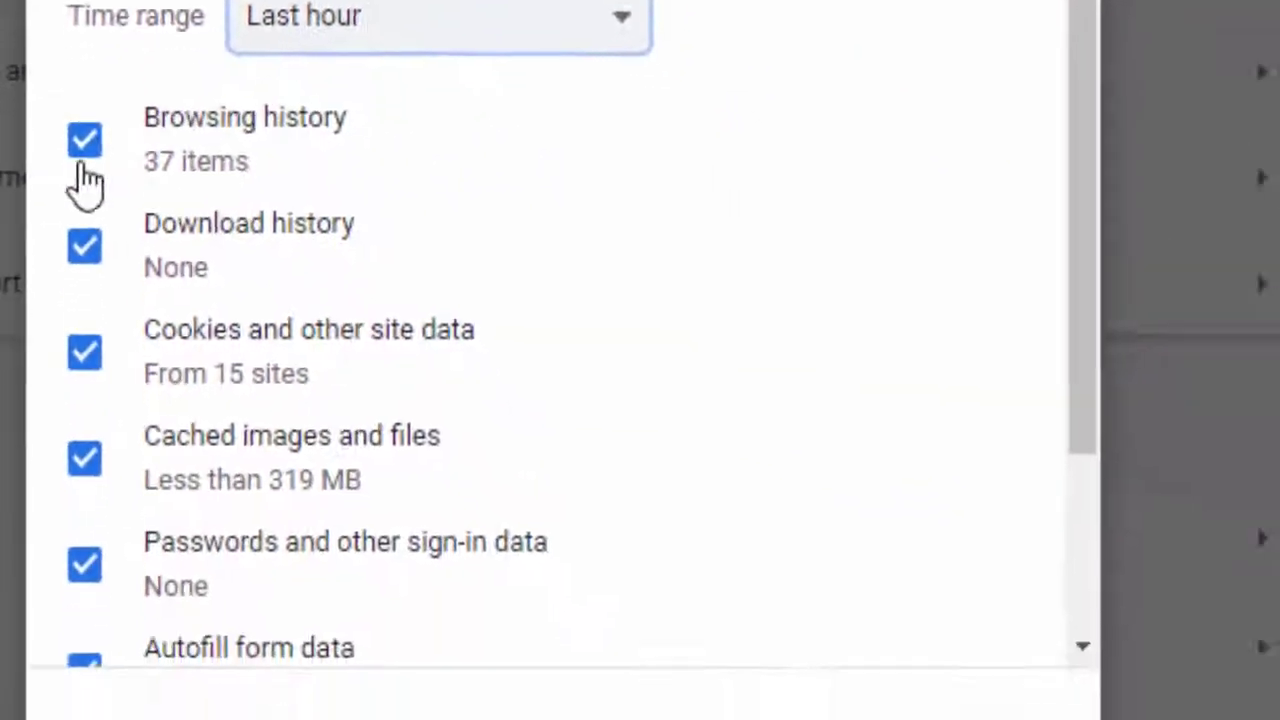
pyautogui.scroll(-3, 205, 470)
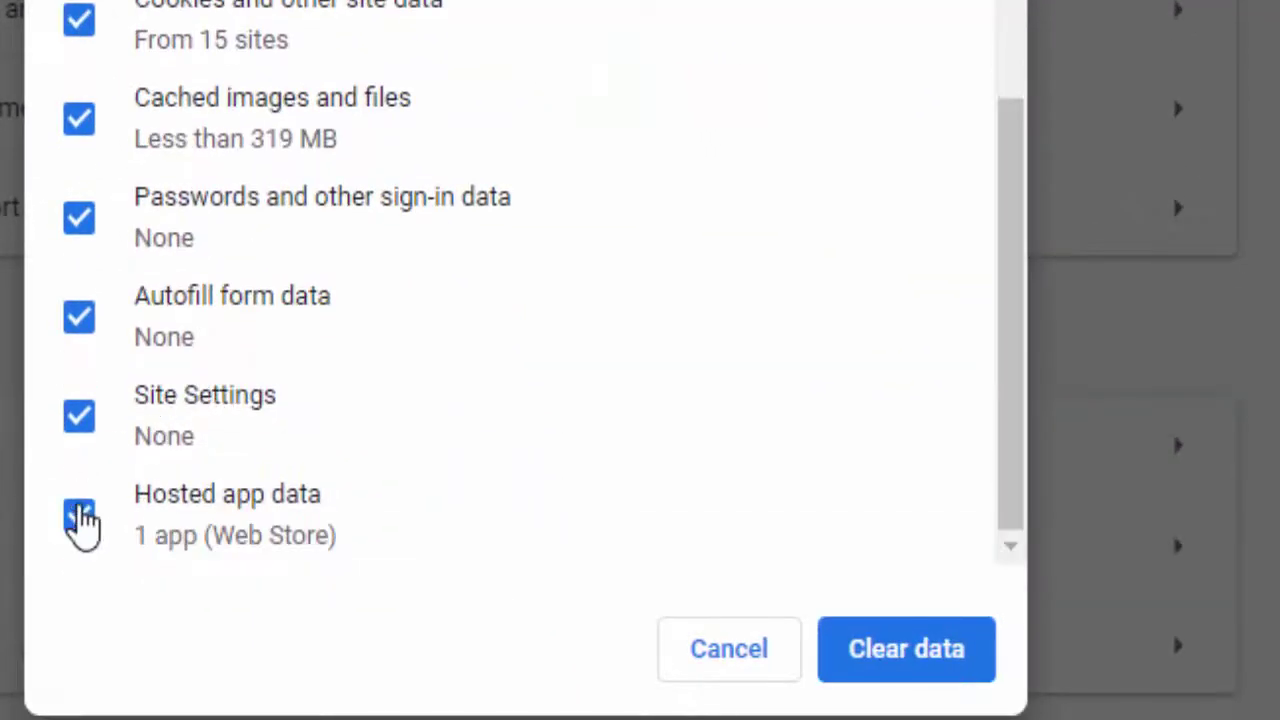
pyautogui.click(895, 655)
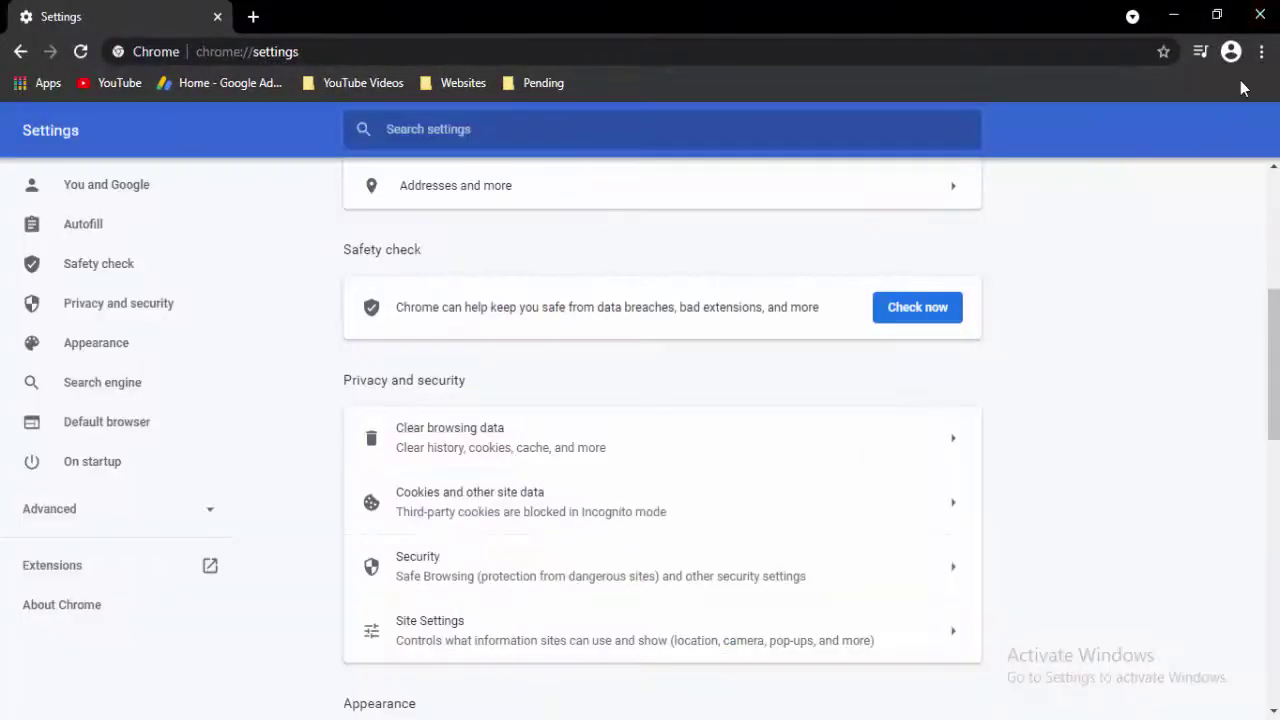
# Confirm in About Google Chrome that version 89 is up to date, then close Chrome.
pyautogui.click(1260, 52)
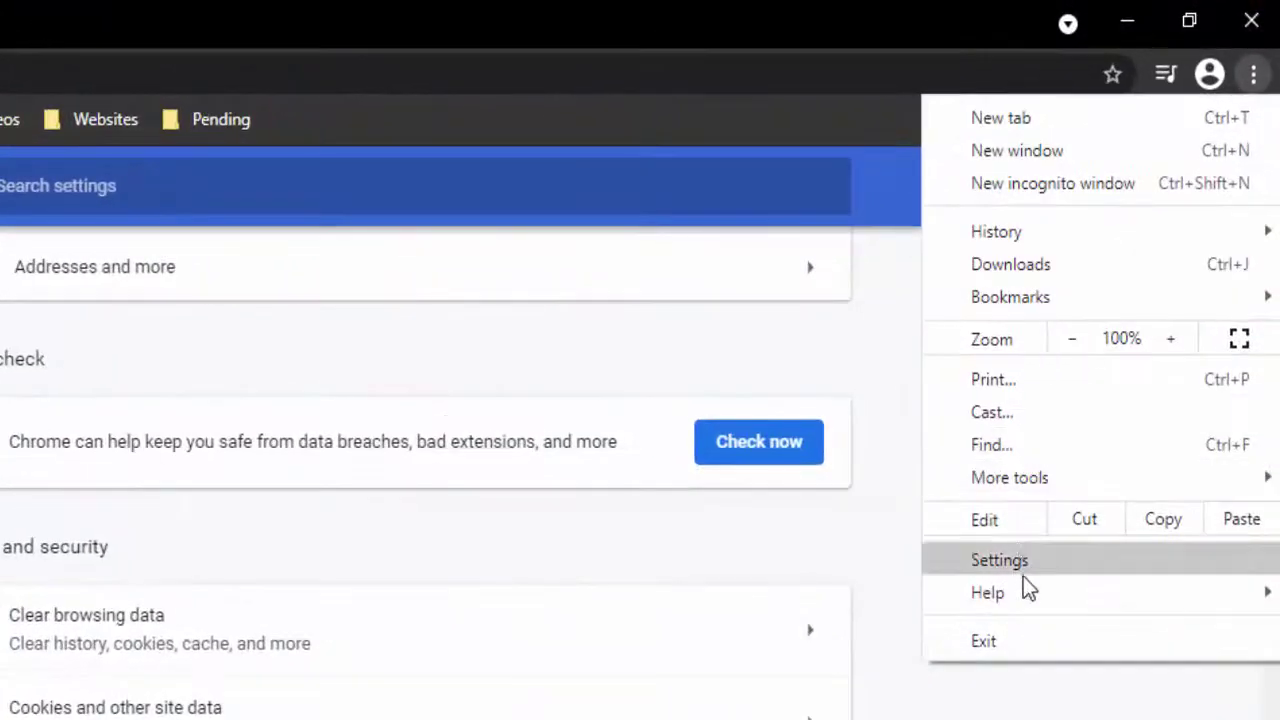
pyautogui.moveTo(1100, 592)
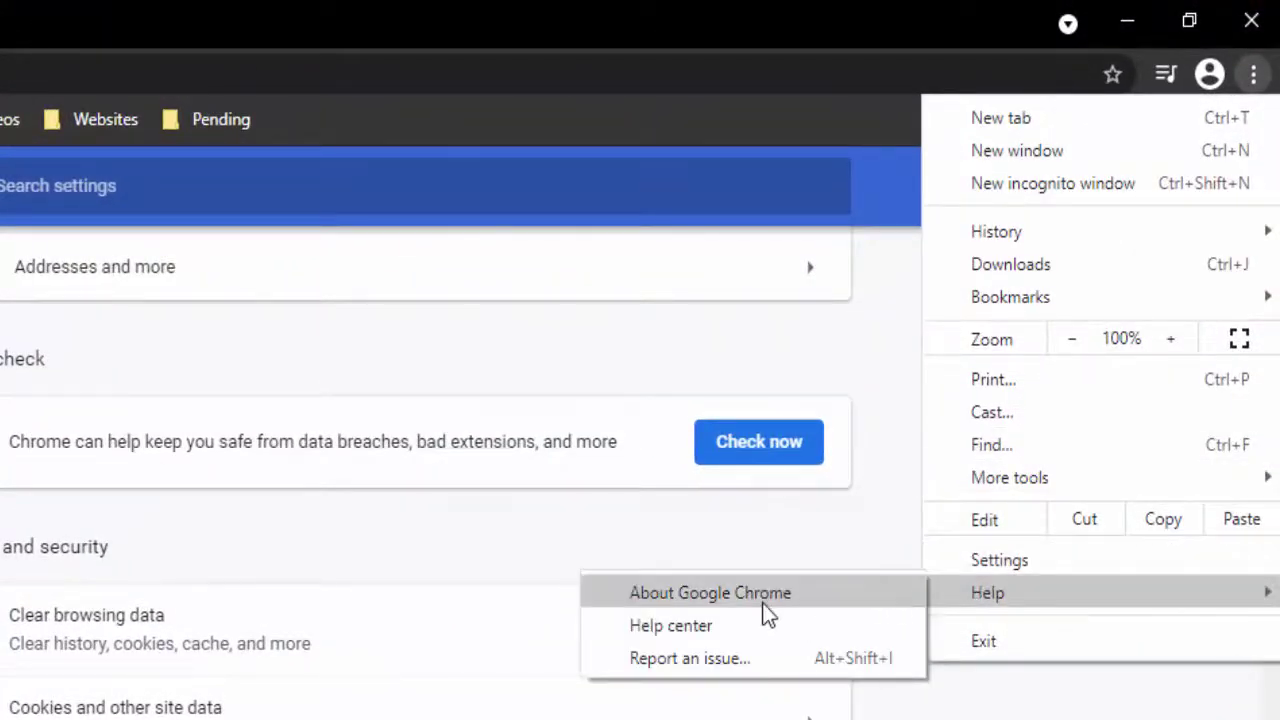
pyautogui.click(762, 598)
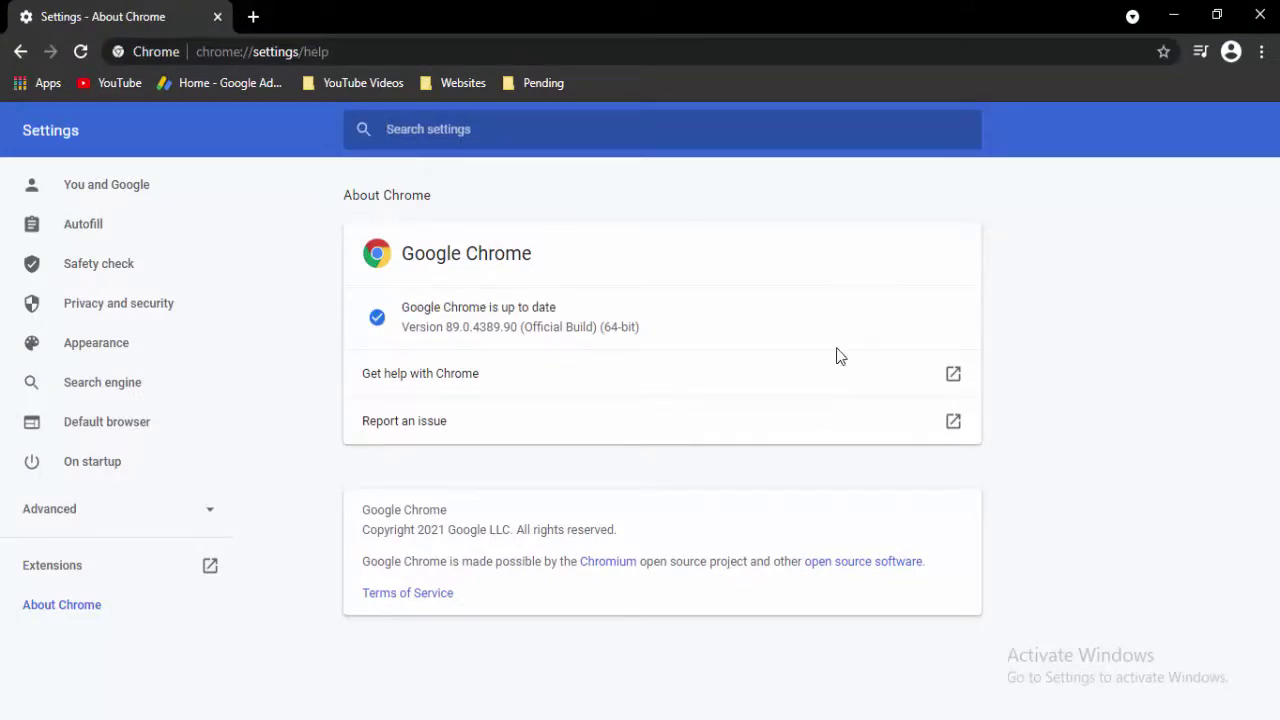
pyautogui.click(1256, 22)
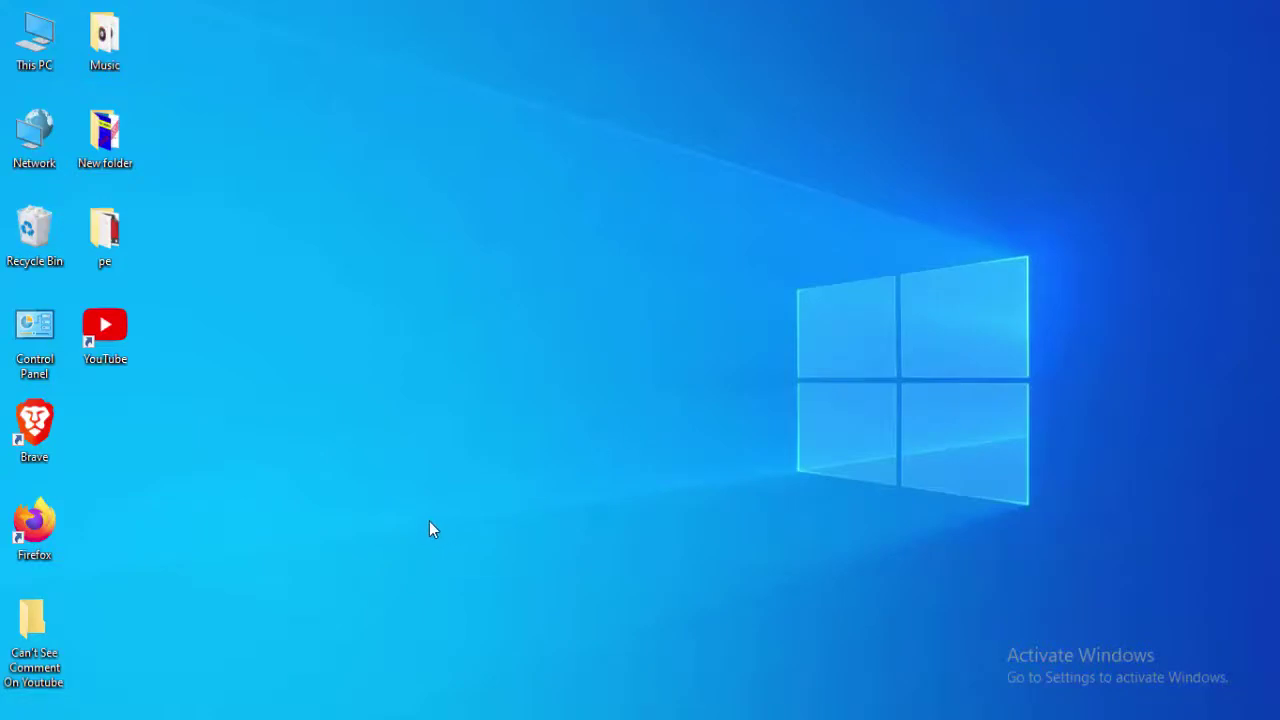
# Open Device Manager from a Start search and expand Display adapters.
pyautogui.press('super')
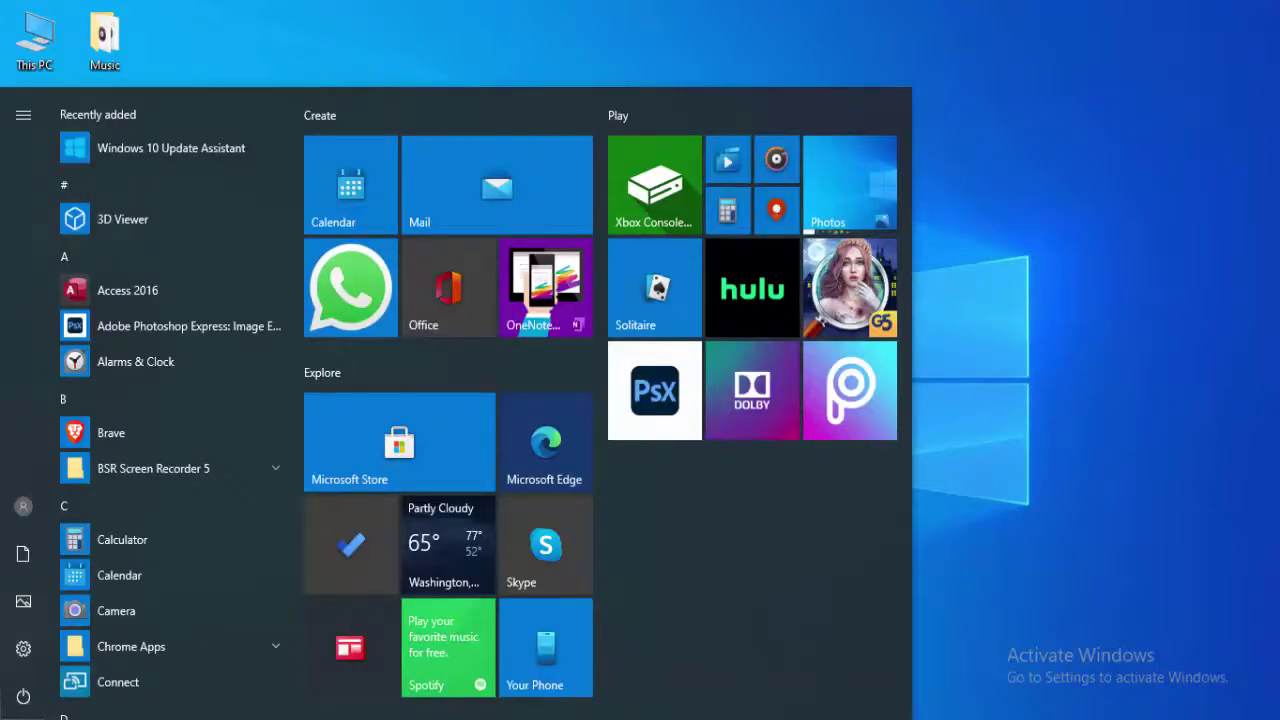
pyautogui.write('device ma')
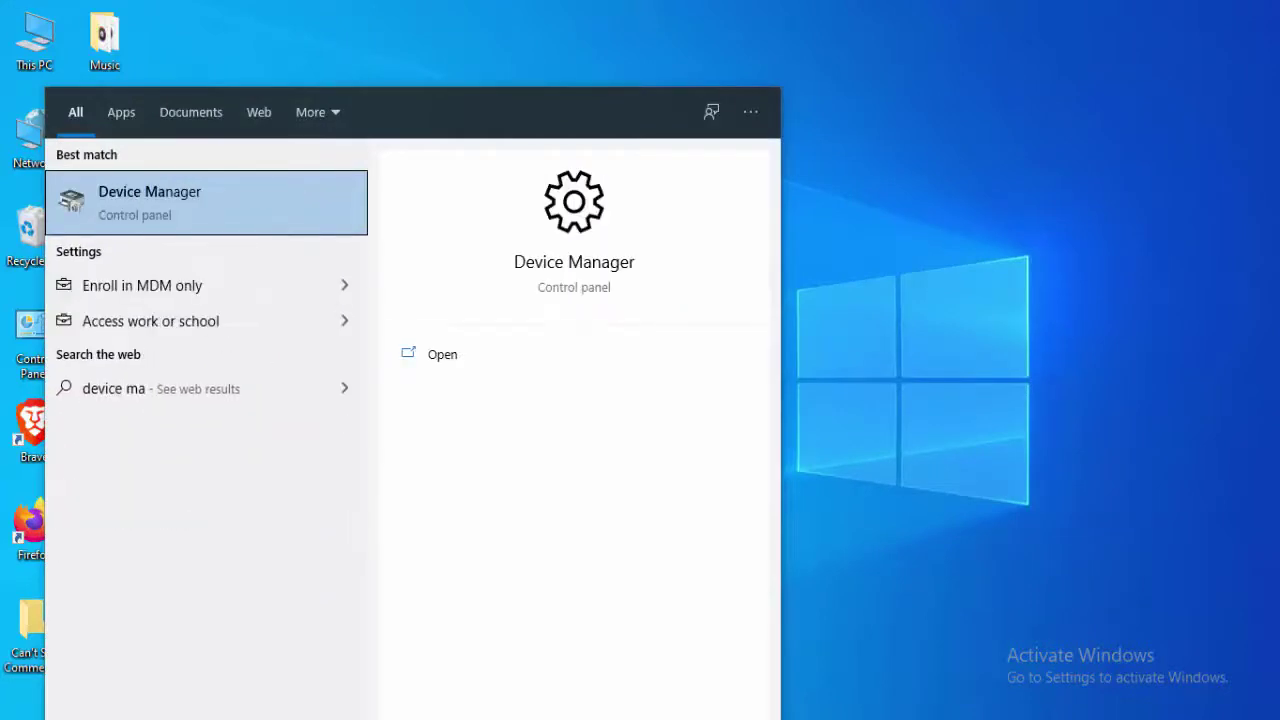
pyautogui.click(205, 220)
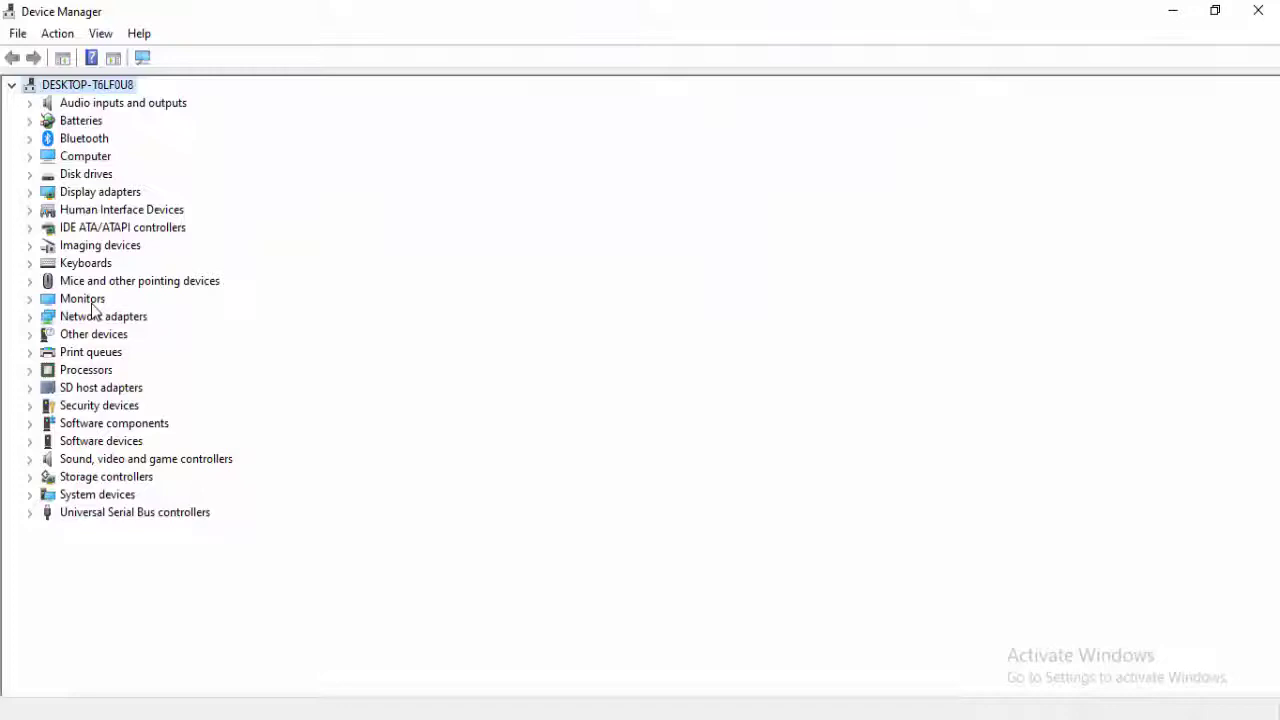
pyautogui.click(30, 193)
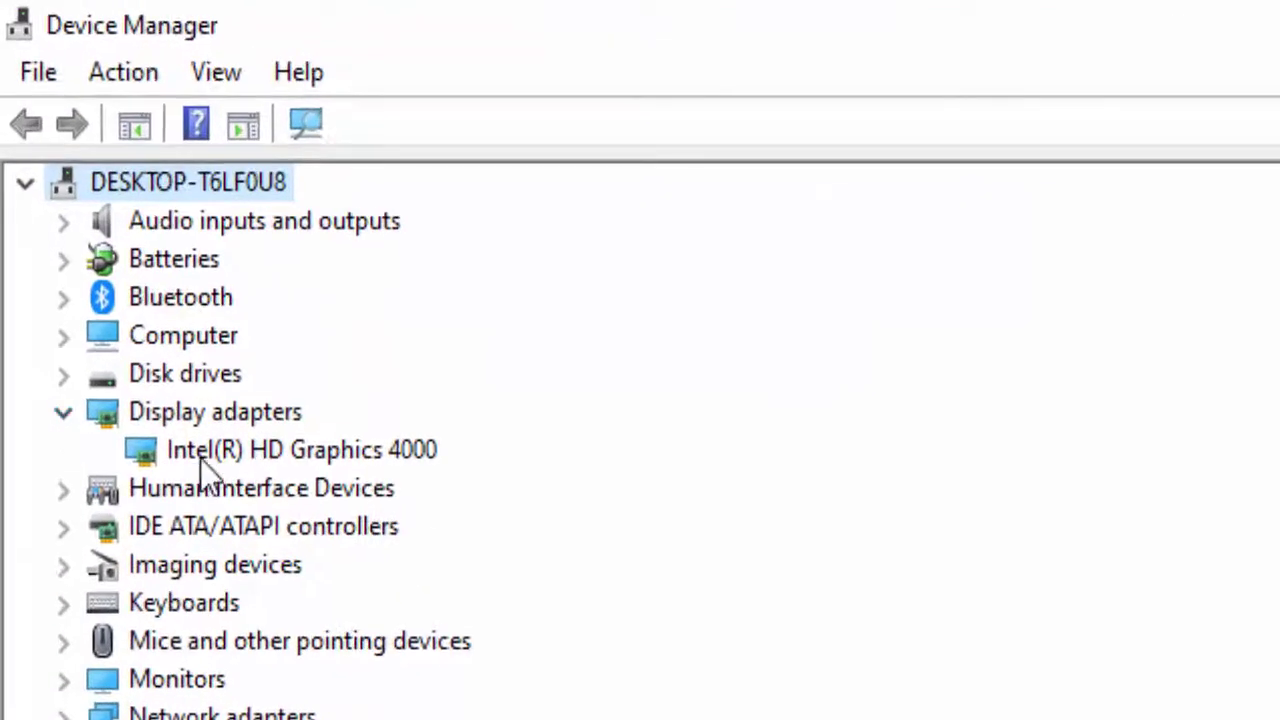
# Search automatically for an Intel(R) HD Graphics 4000 driver update and dismiss the already-installed result.
pyautogui.rightClick(242, 454)
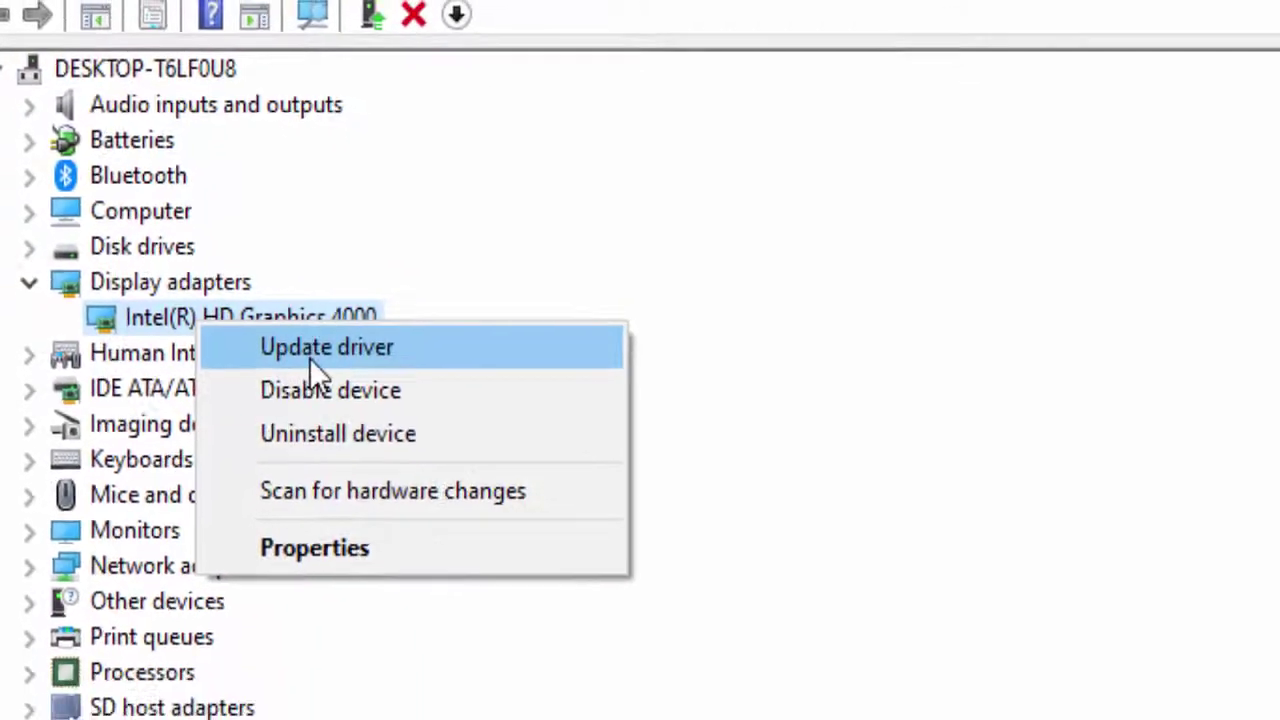
pyautogui.click(331, 378)
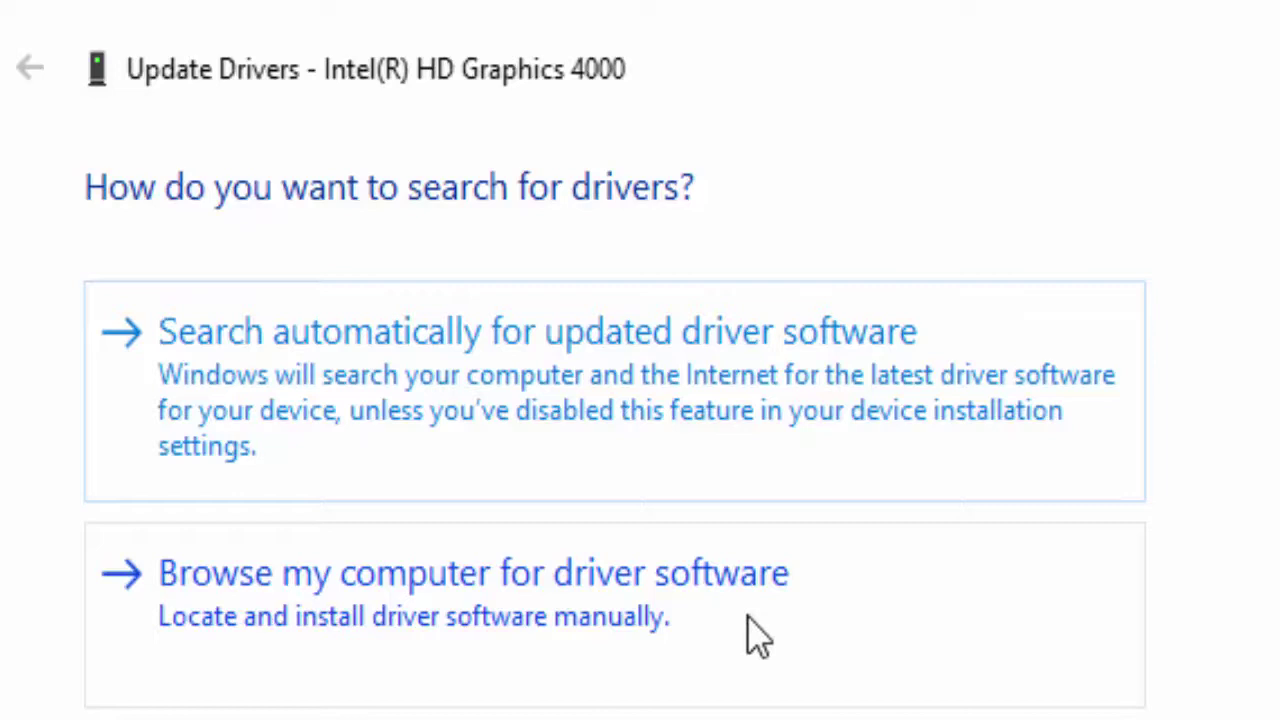
pyautogui.click(257, 395)
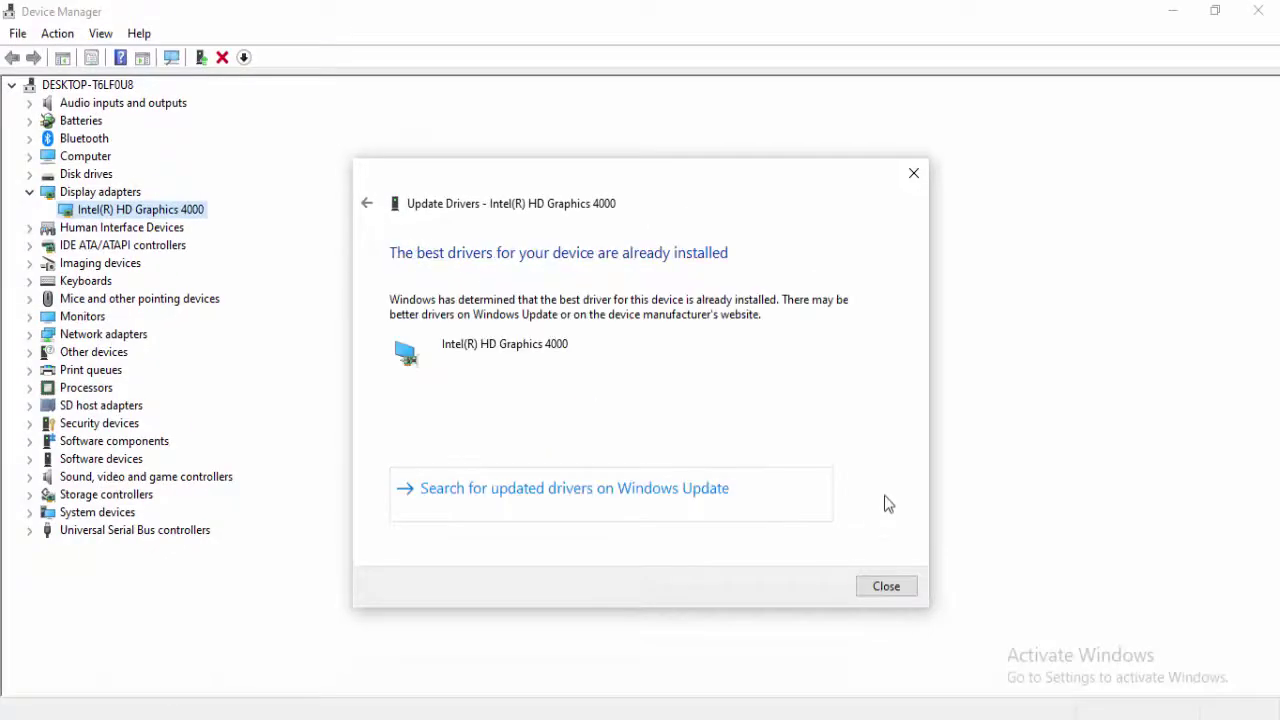
pyautogui.click(886, 586)
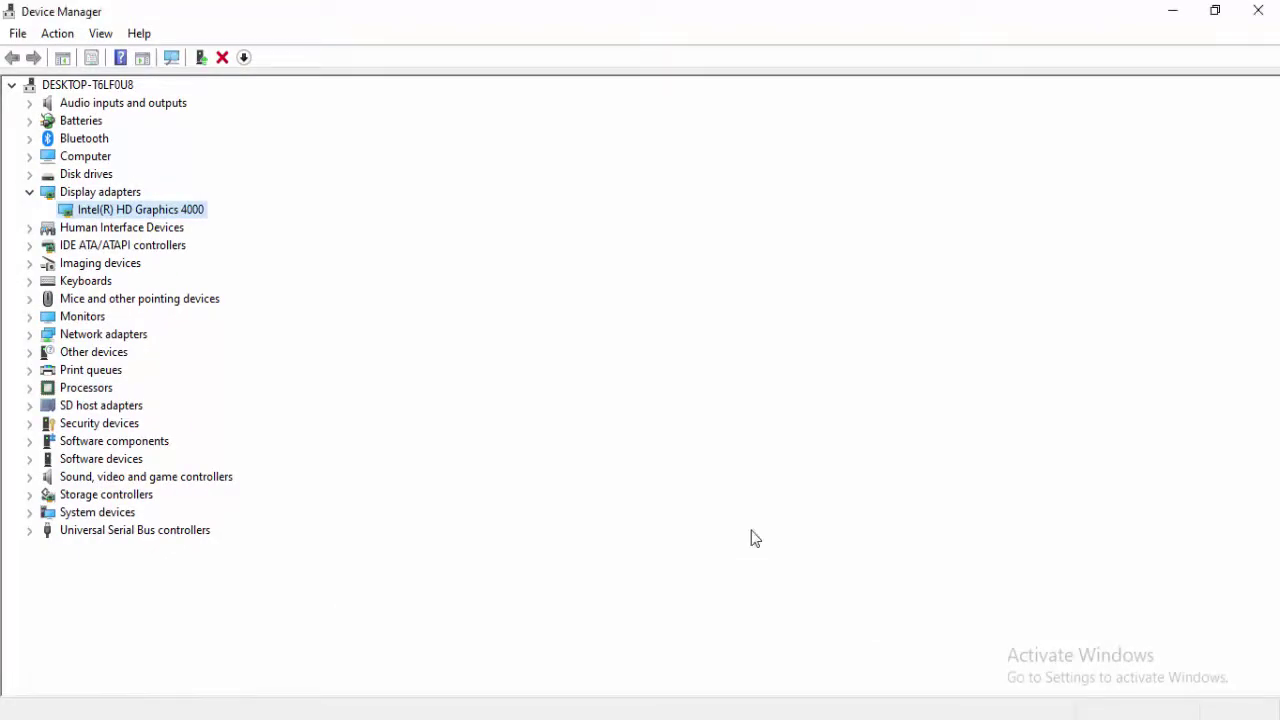
# Install Intel(R) HD Graphics 4000 from this PC's compatible drivers list, then close Device Manager.
pyautogui.rightClick(114, 219)
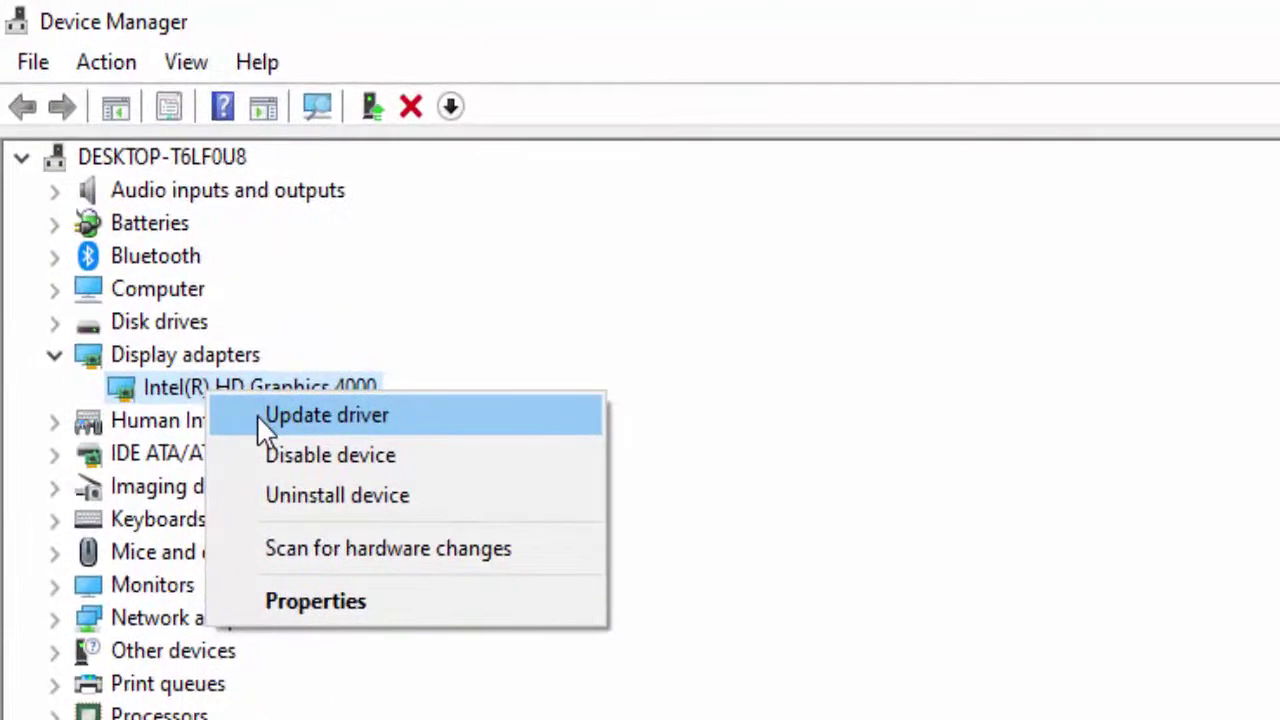
pyautogui.click(143, 225)
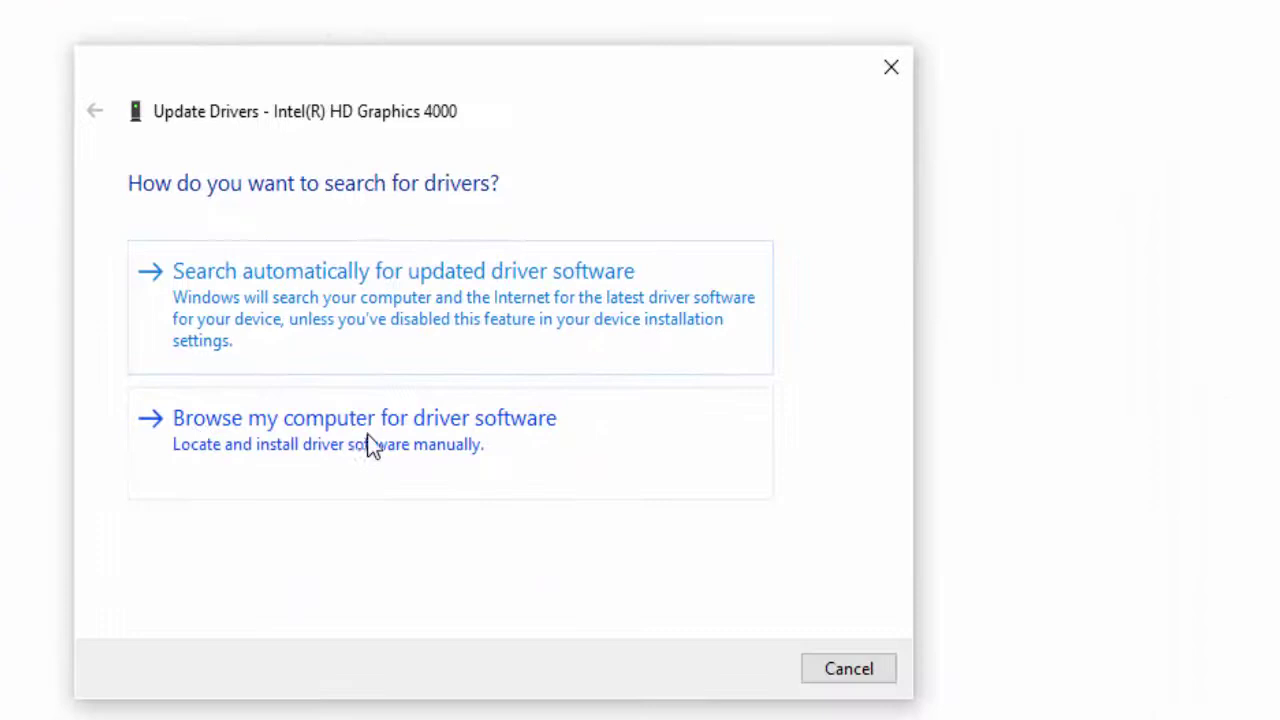
pyautogui.click(451, 432)
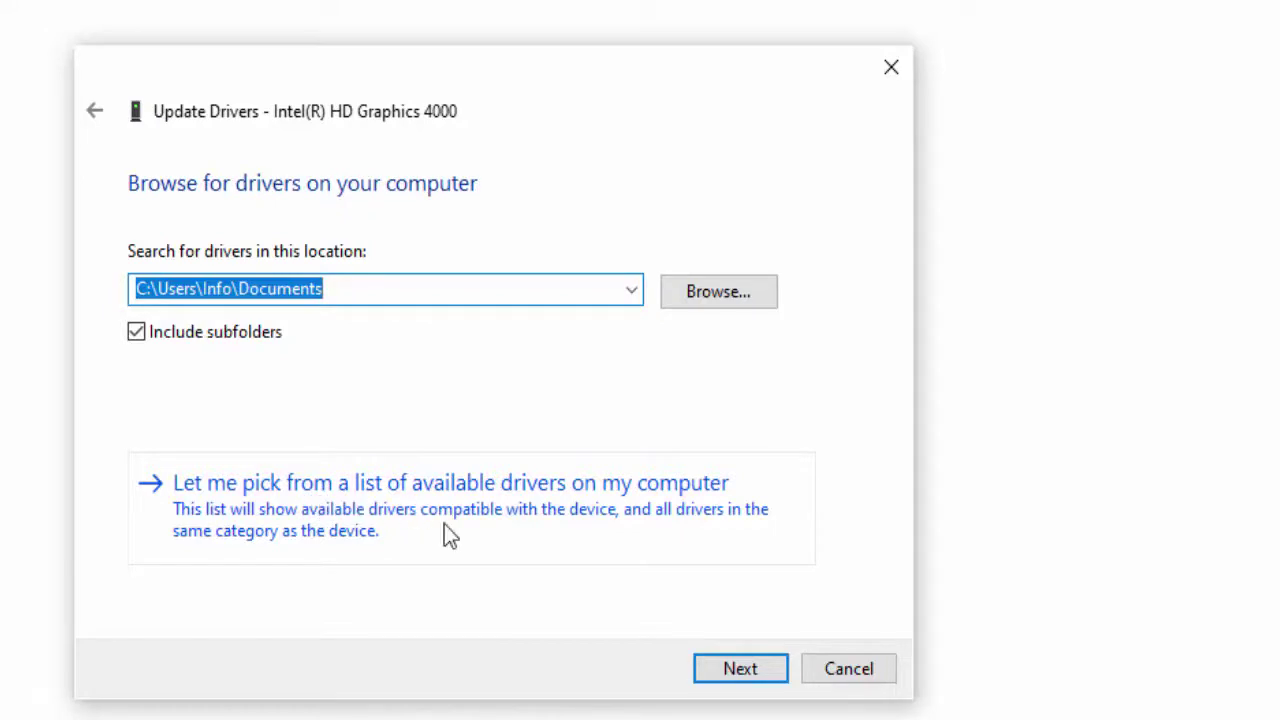
pyautogui.click(651, 502)
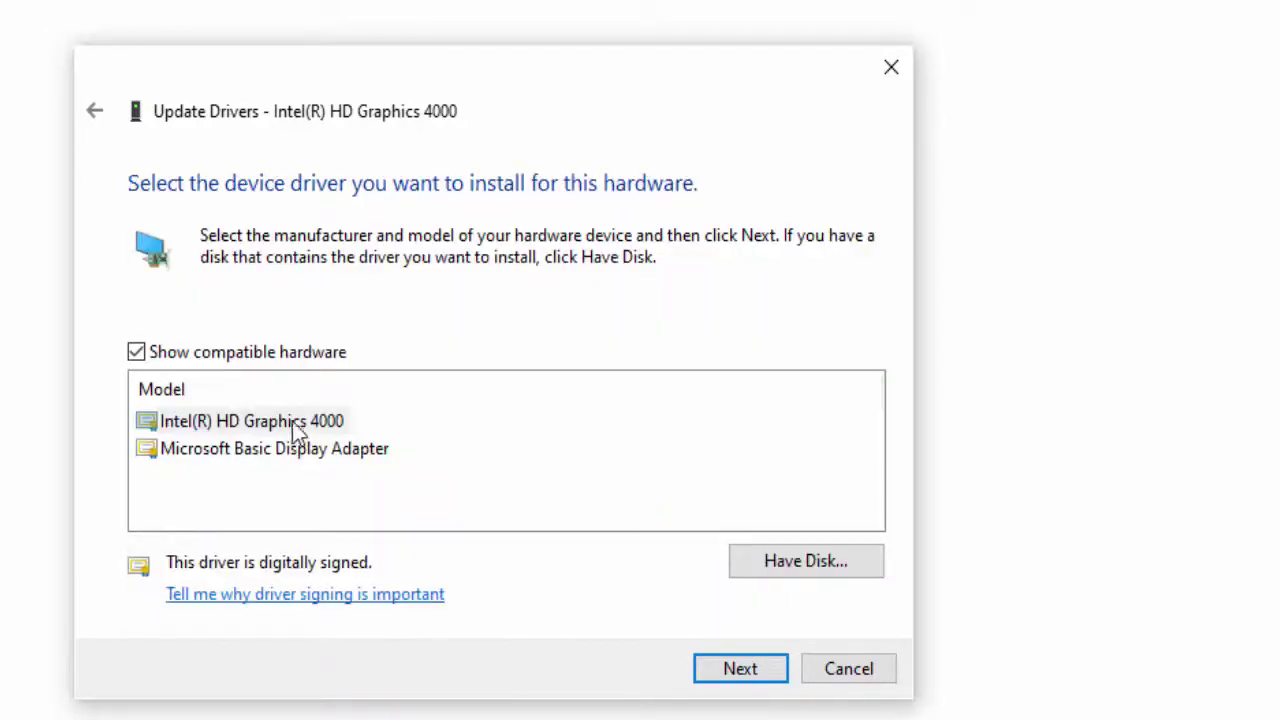
pyautogui.click(293, 425)
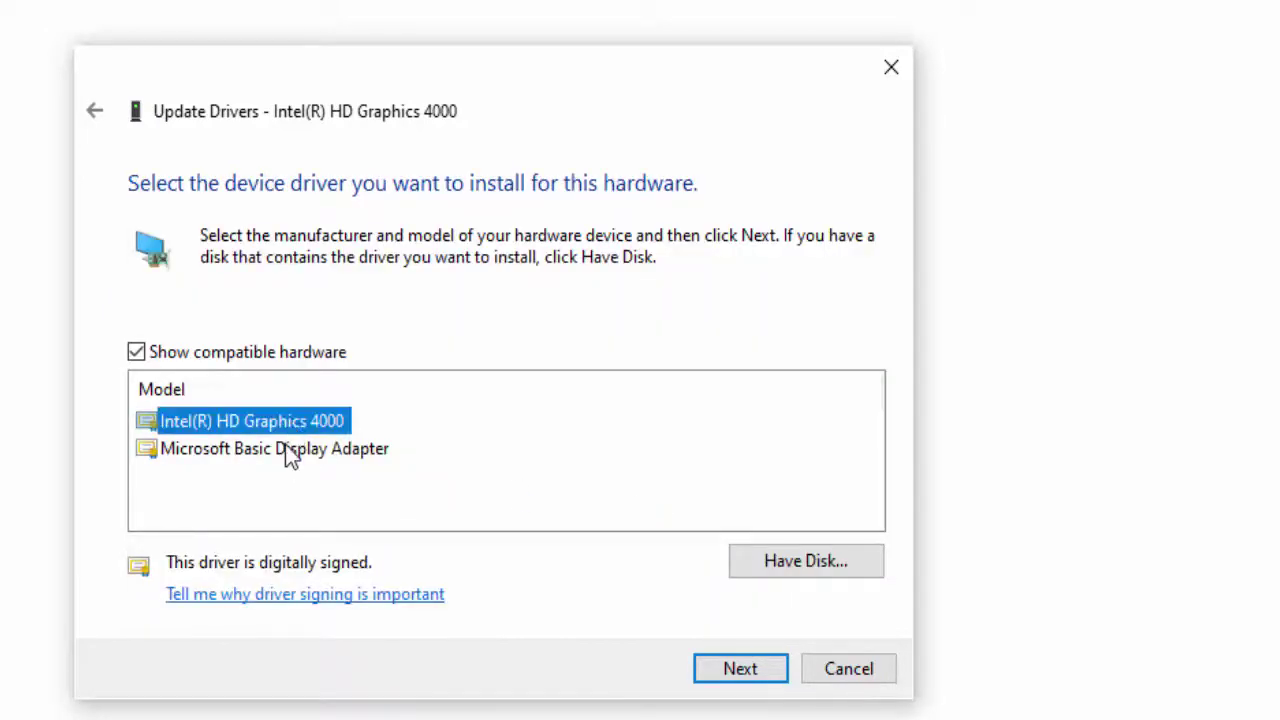
pyautogui.click(727, 670)
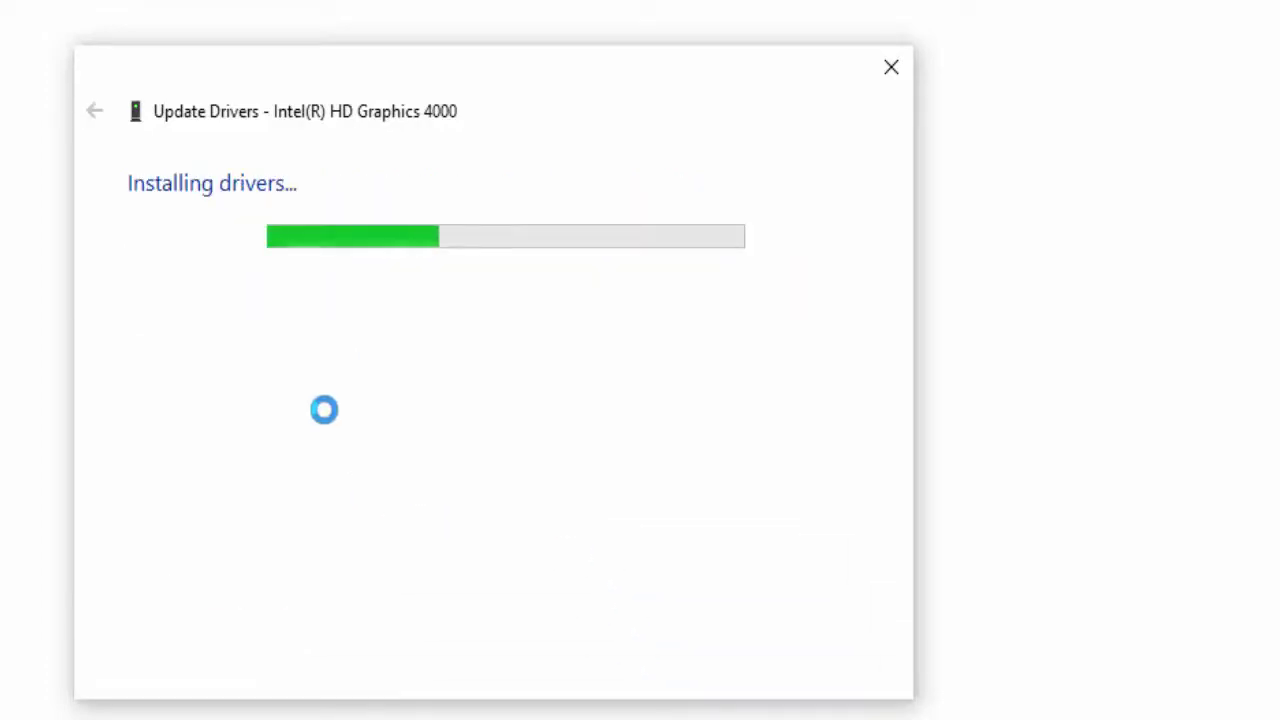
pyautogui.click(897, 592)
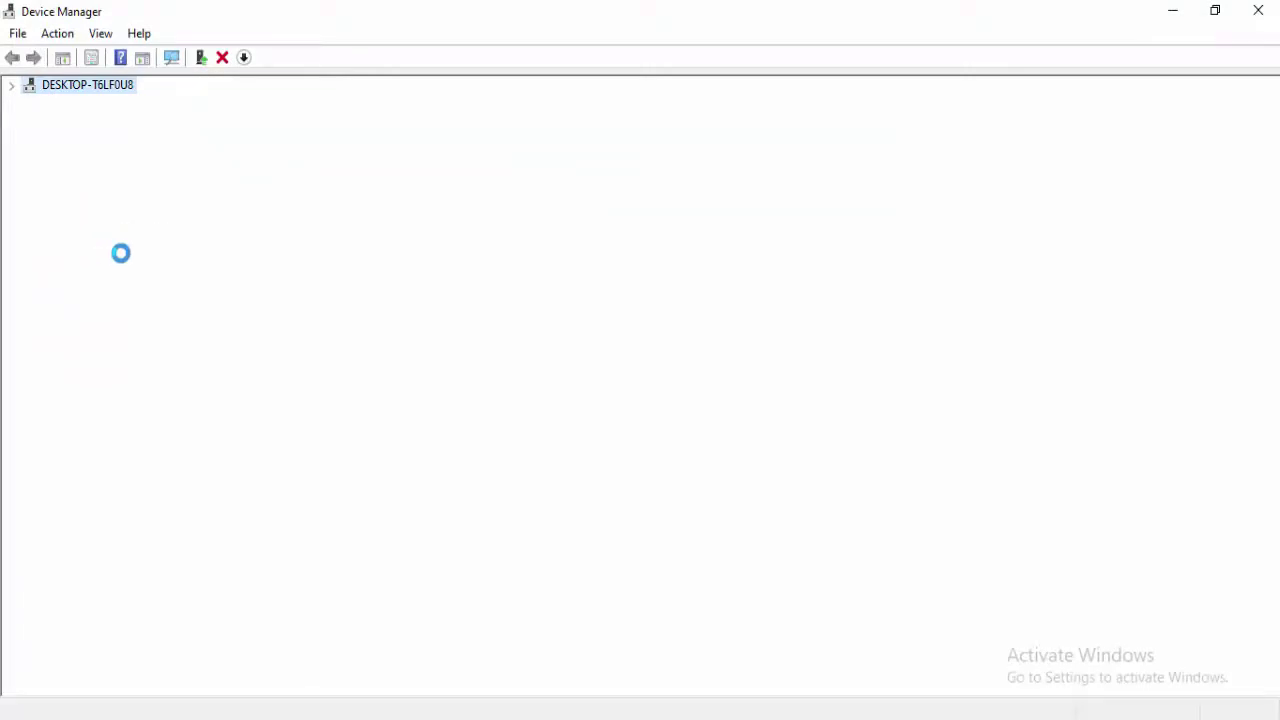
pyautogui.click(1258, 11)
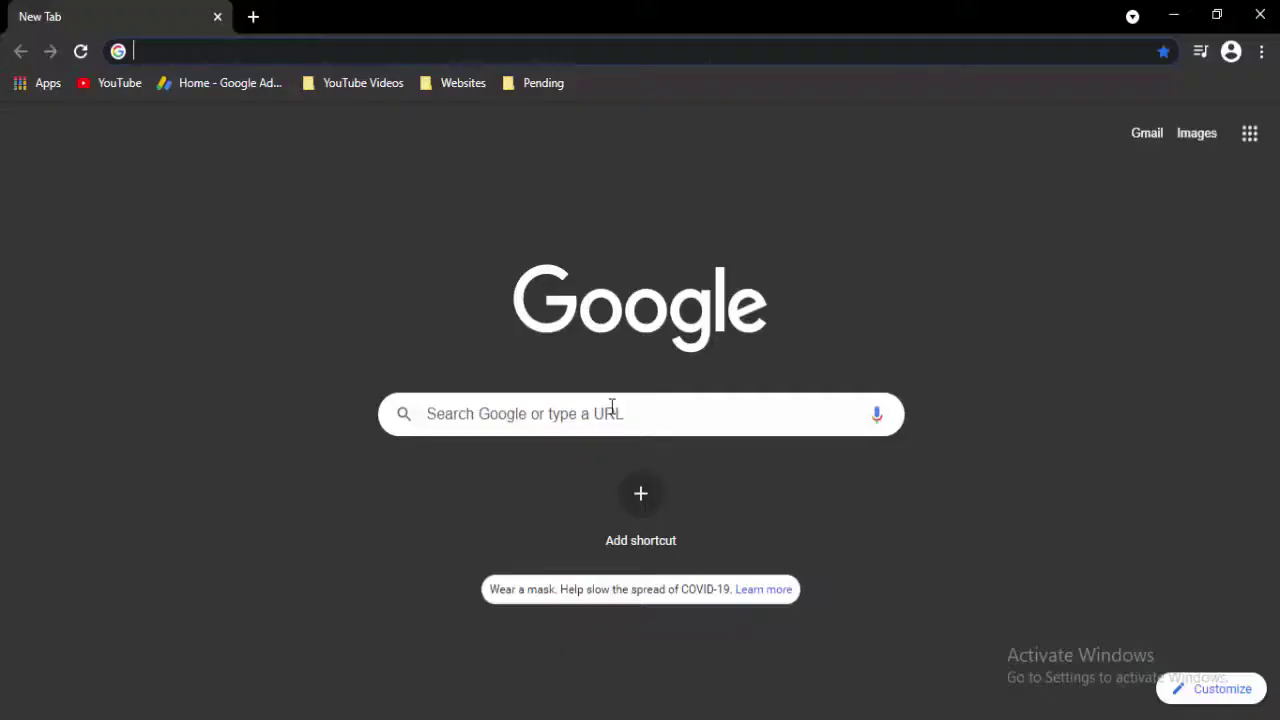
# Search Google for 'download windows' and open Microsoft's Download Windows 10 result.
pyautogui.click(612, 406)
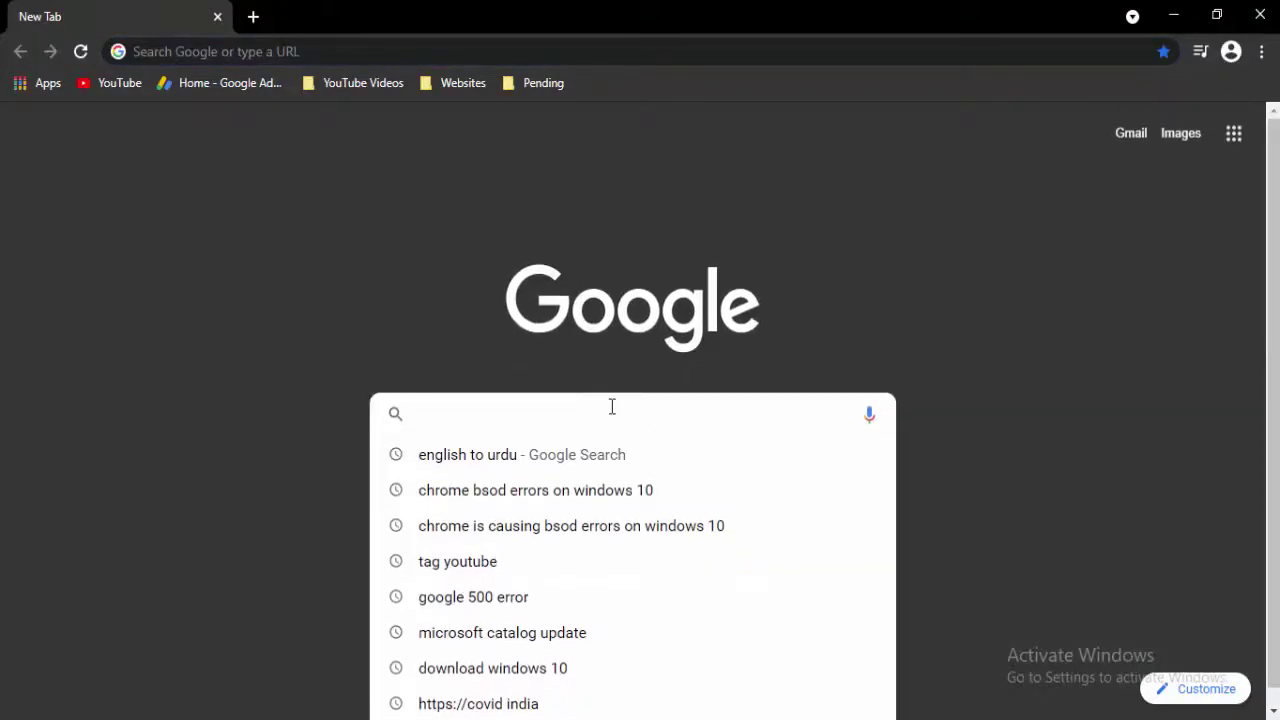
pyautogui.write('download ')
pyautogui.write('wind')
pyautogui.write('ows')
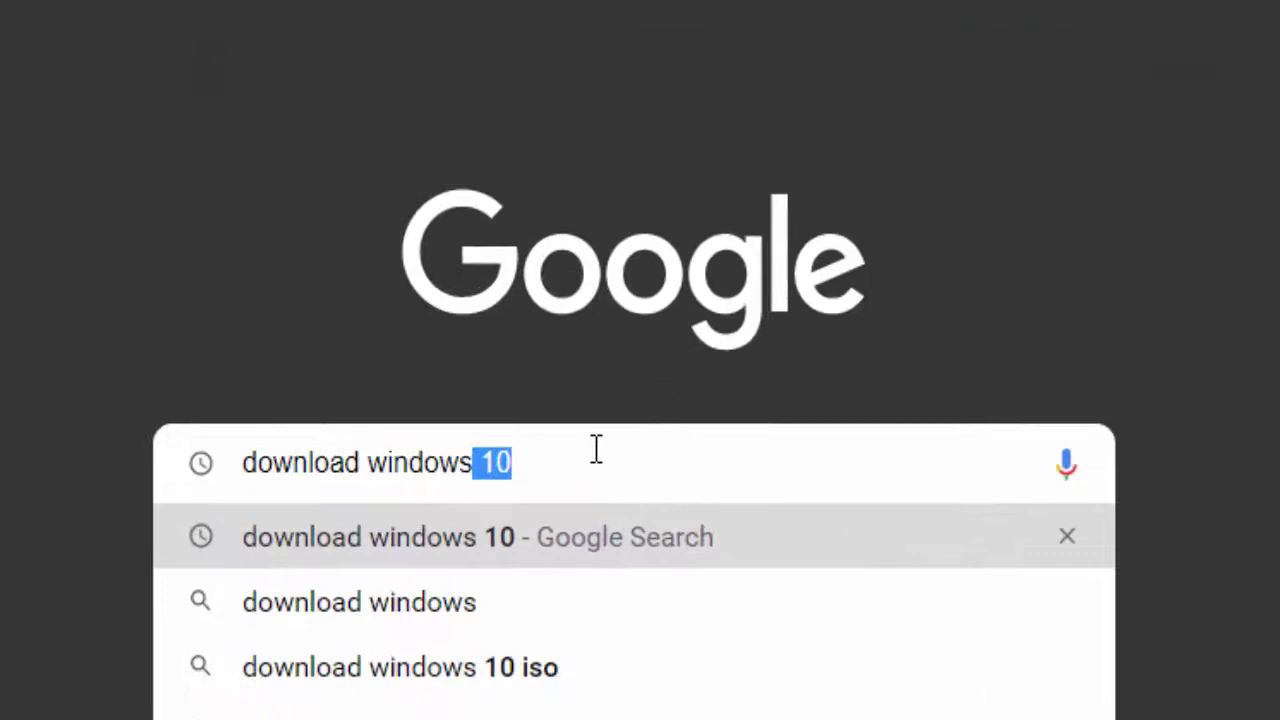
pyautogui.press('Return')
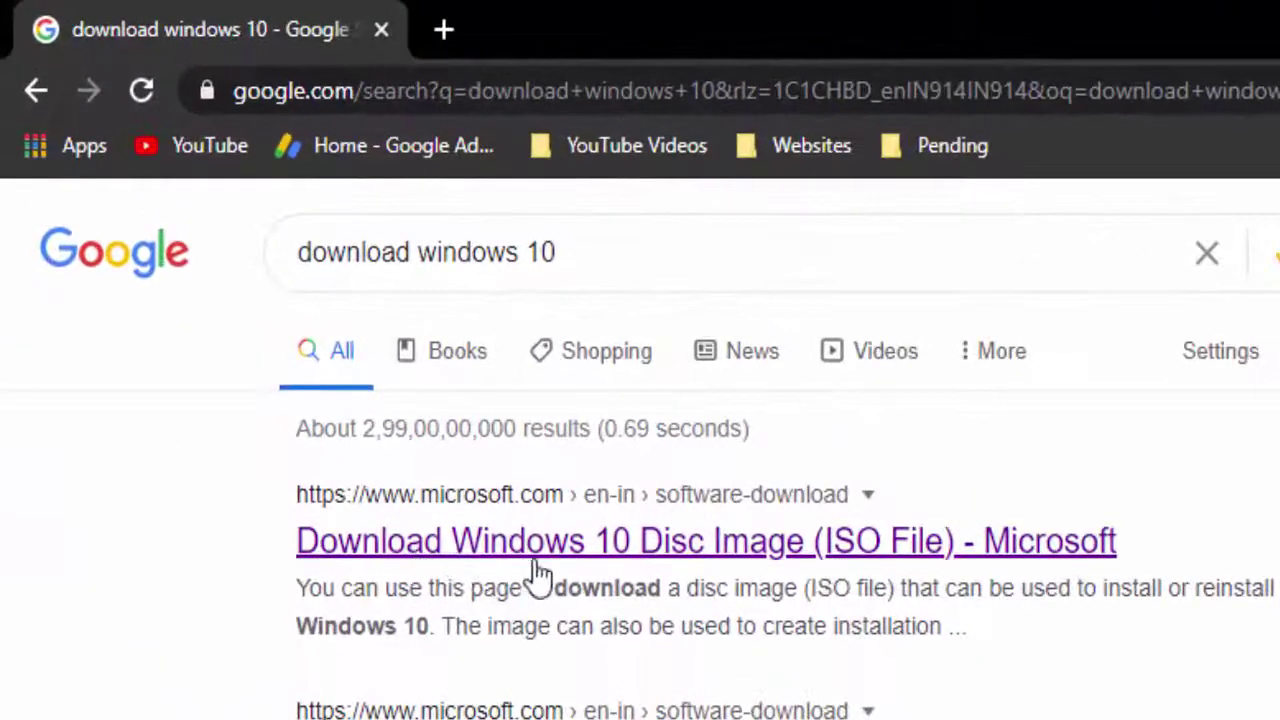
pyautogui.click(876, 552)
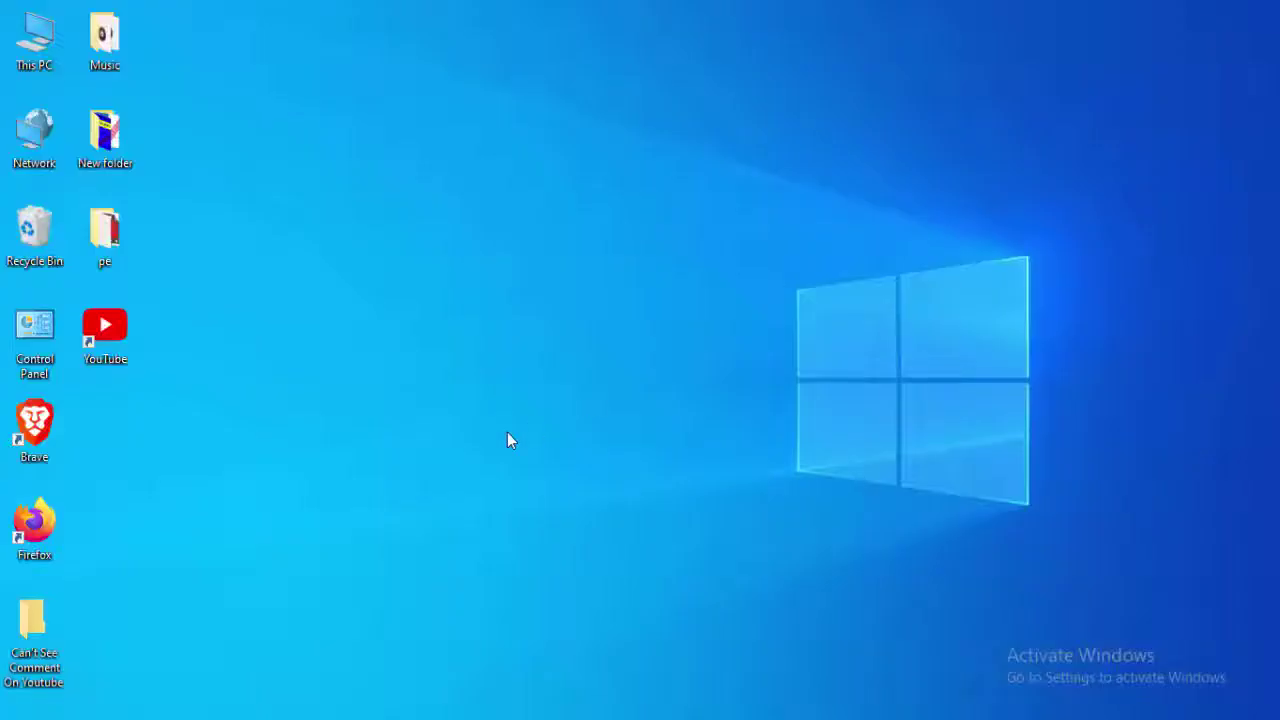
# Close Chrome and choose Restart in the Shut Down Windows dialog to reboot the PC.
pyautogui.hotkey('alt', 'F4')
pyautogui.click(800, 298)
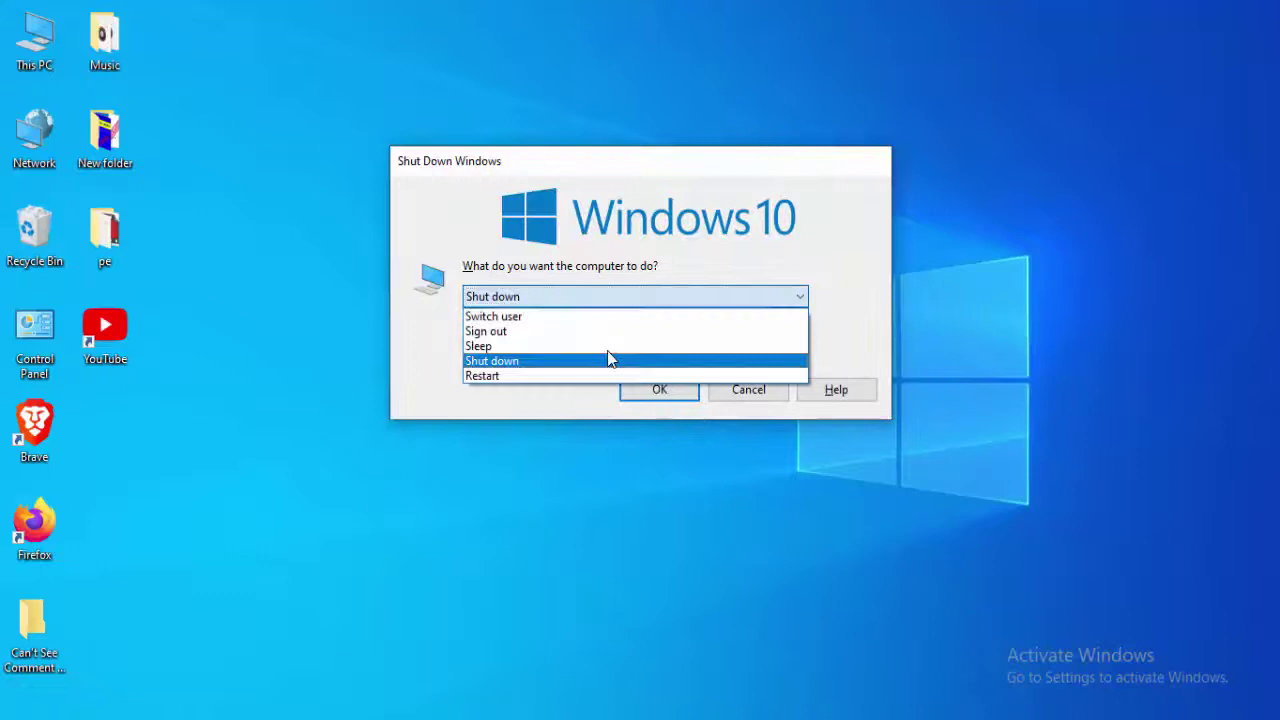
pyautogui.click(543, 378)
pyautogui.press('Return')
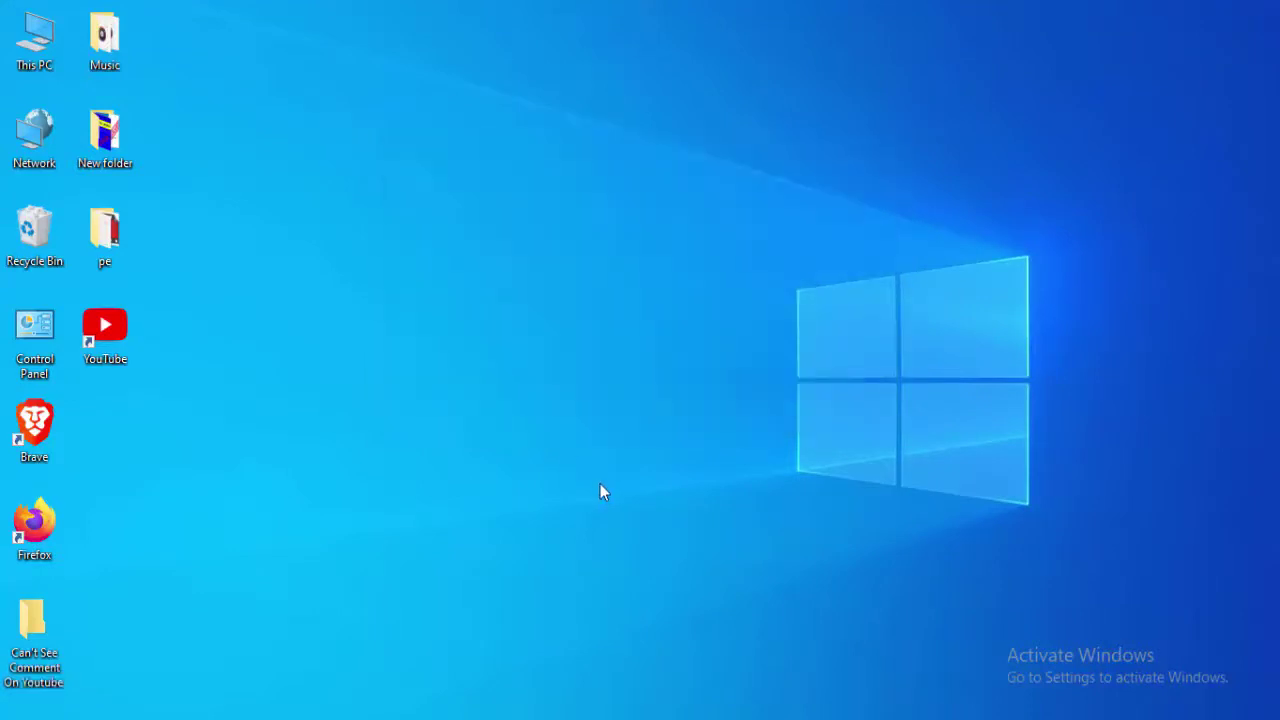